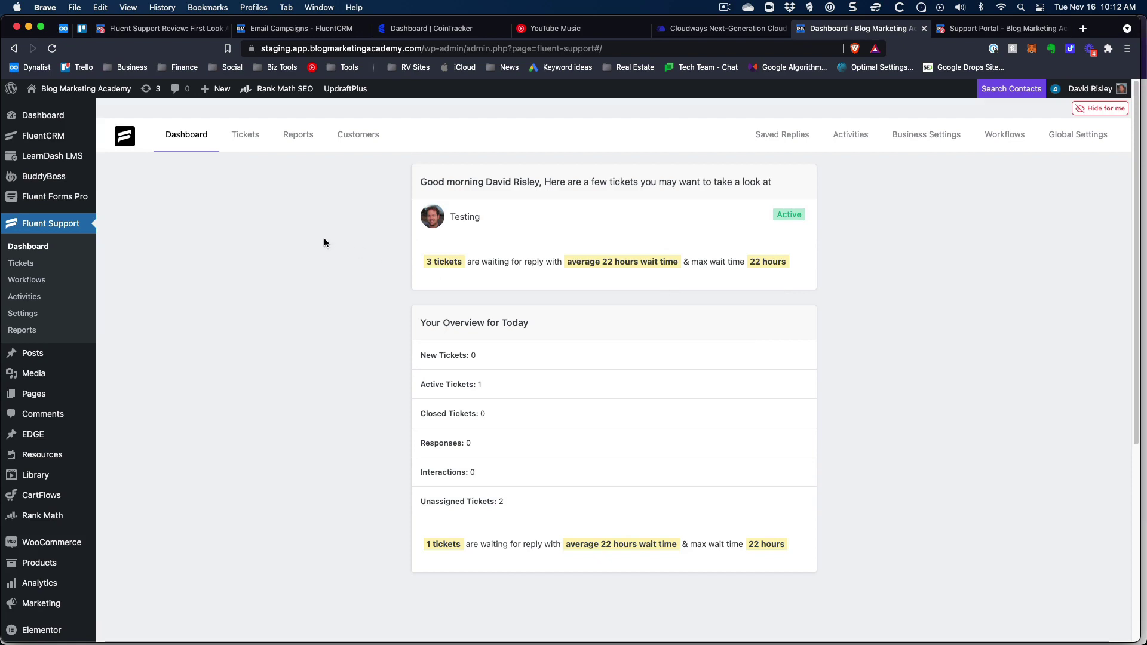
Show the Fluent Support dashboard: 3 tickets awaiting reply, 22-hour average wait, plus today's overview counts.
mouse_move(43, 116)
Open ticket #2 'Testing' from the tickets list and start a reply.
click(238, 134)
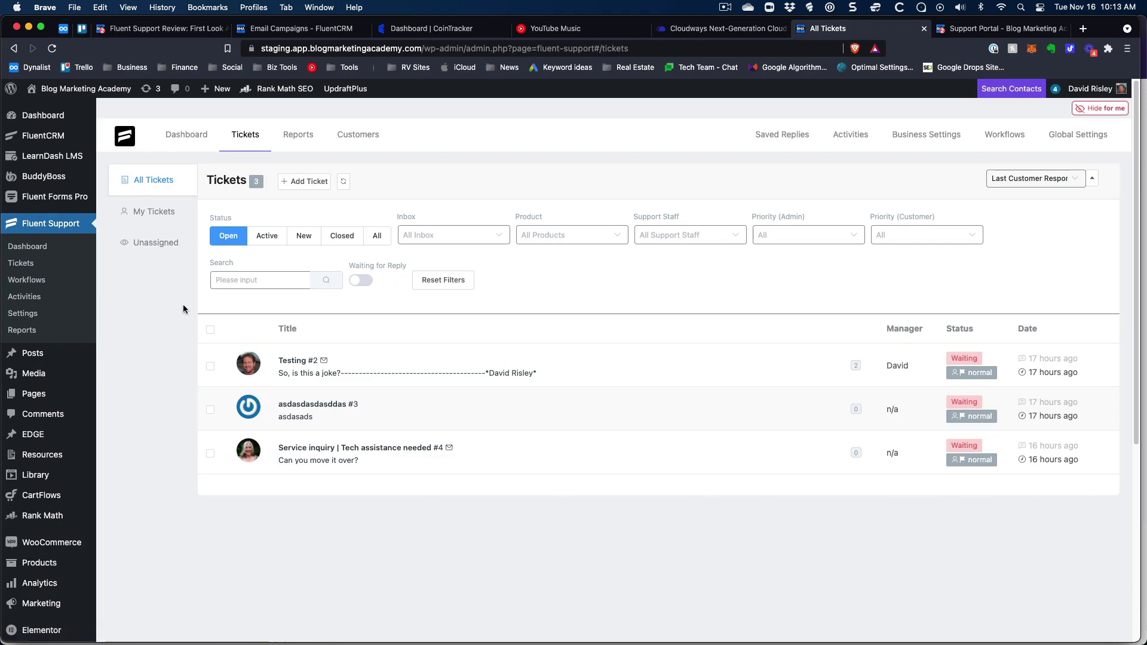
scroll(170, 329, down, 1)
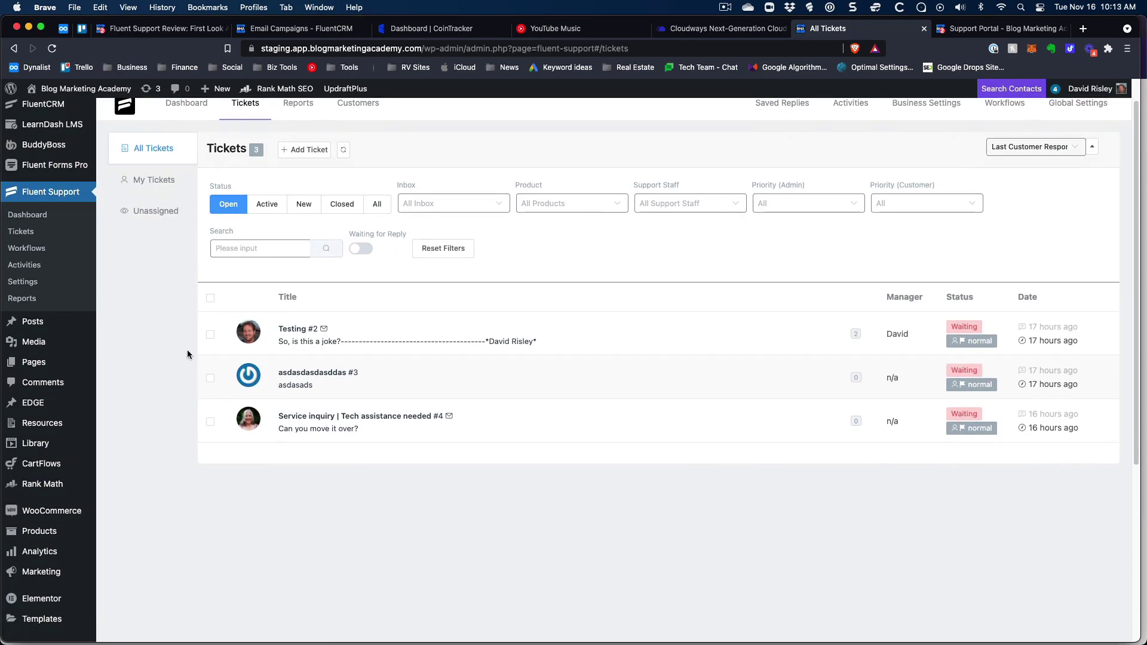
scroll(188, 350, down, 1)
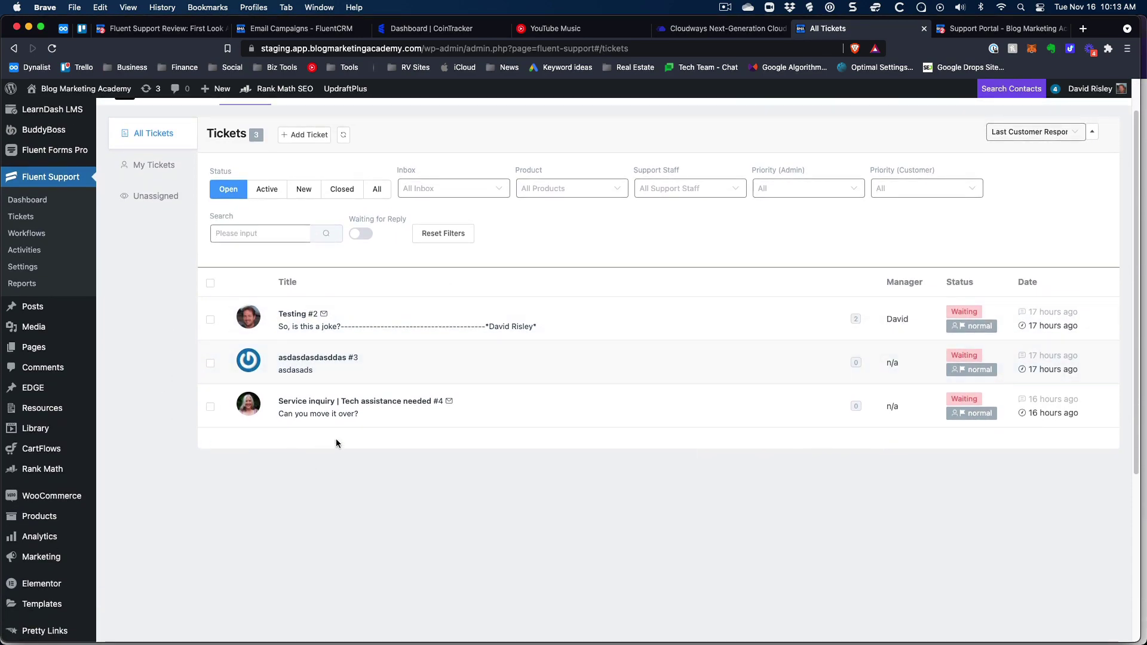
scroll(335, 443, up, 2)
click(306, 362)
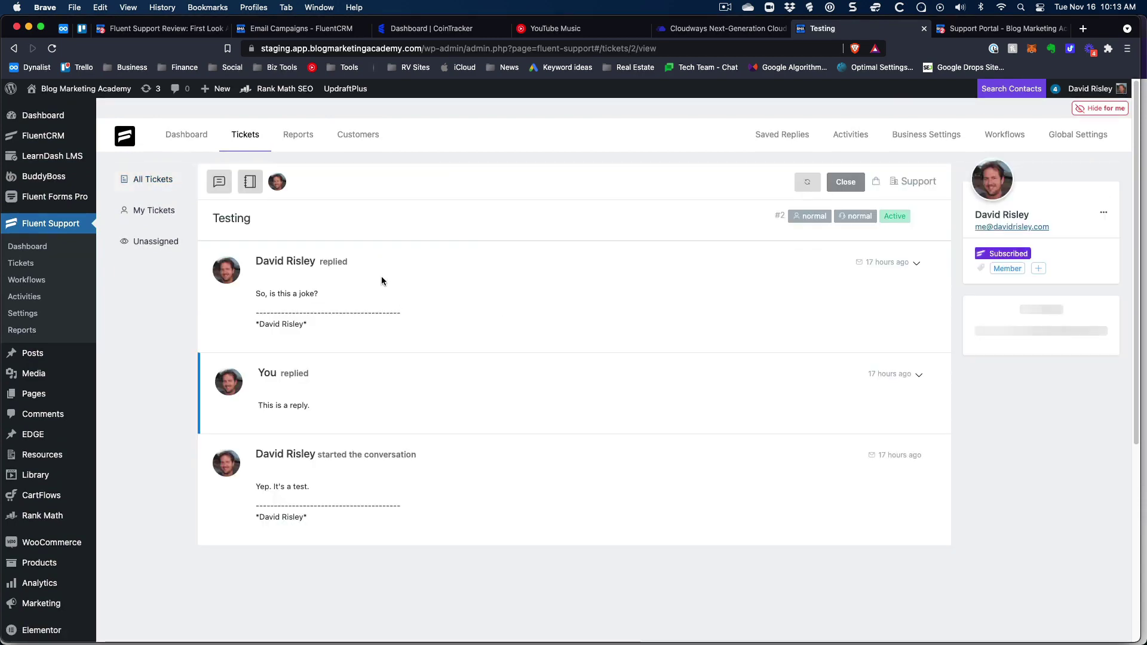
click(219, 181)
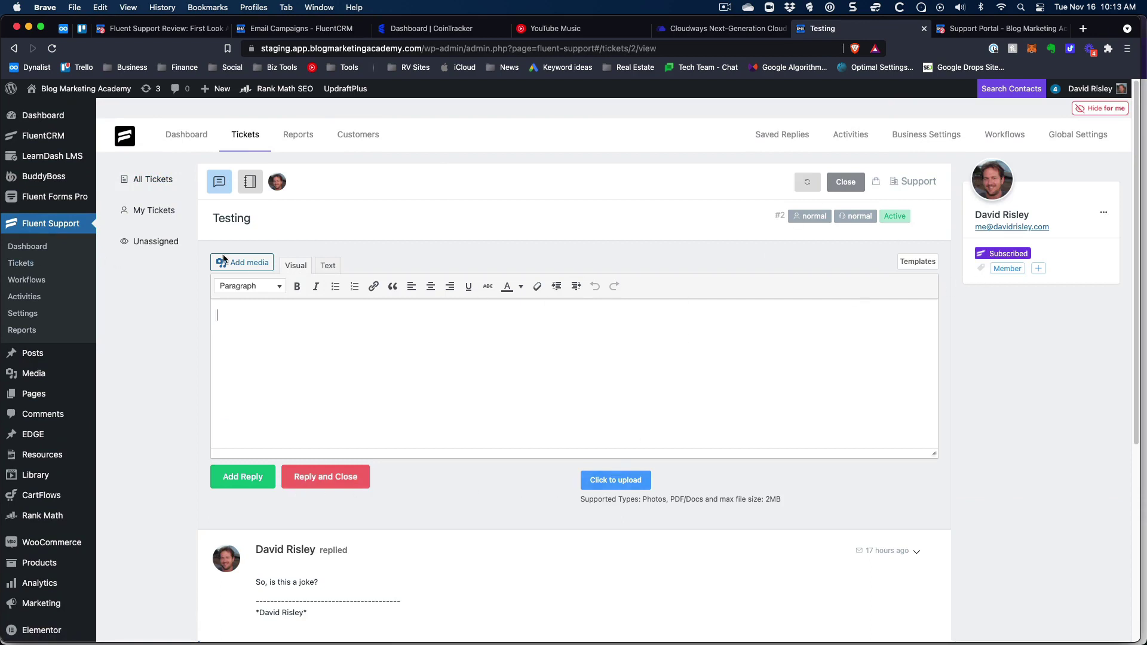
Insert the Test Canned Reply saved response into the ticket reply.
click(923, 263)
click(599, 267)
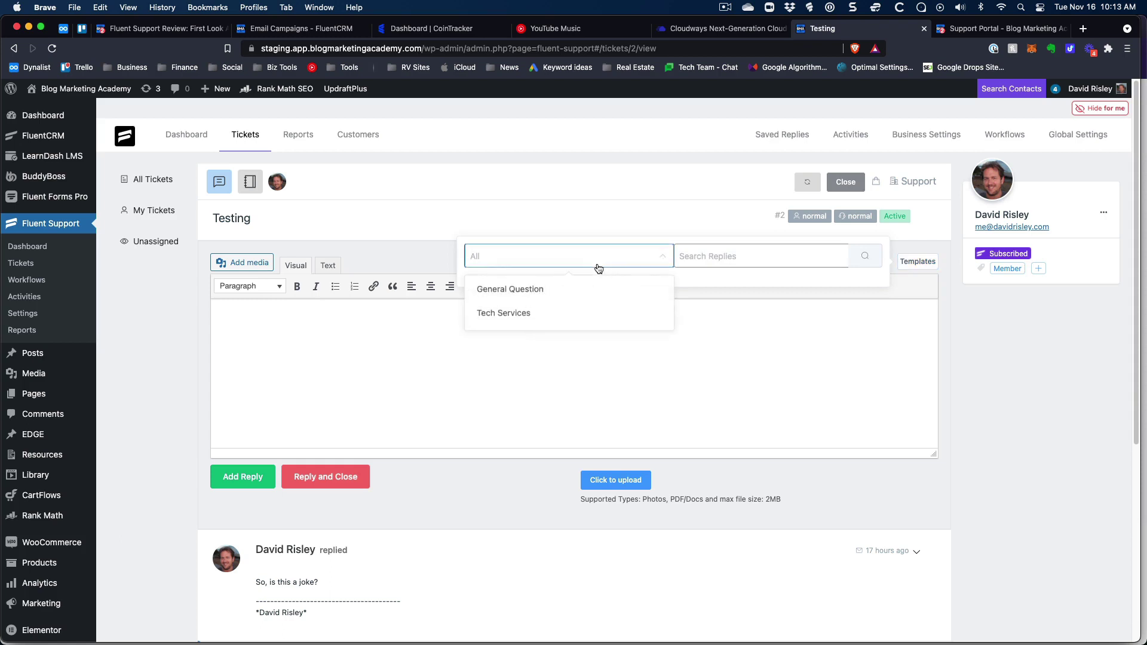
click(723, 253)
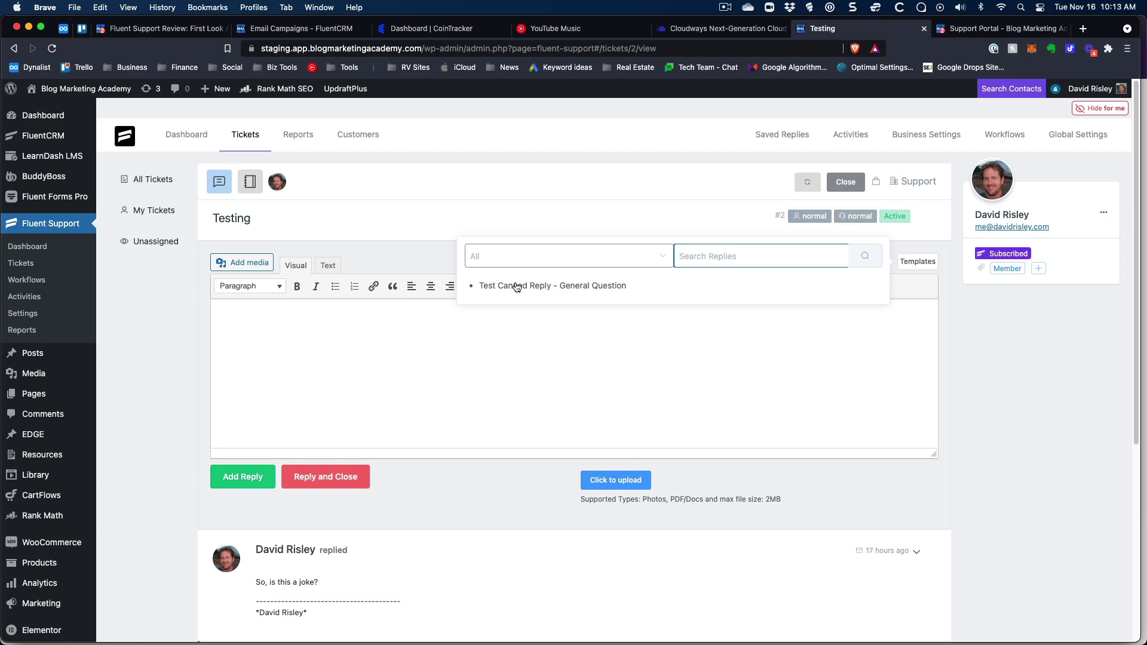
click(516, 287)
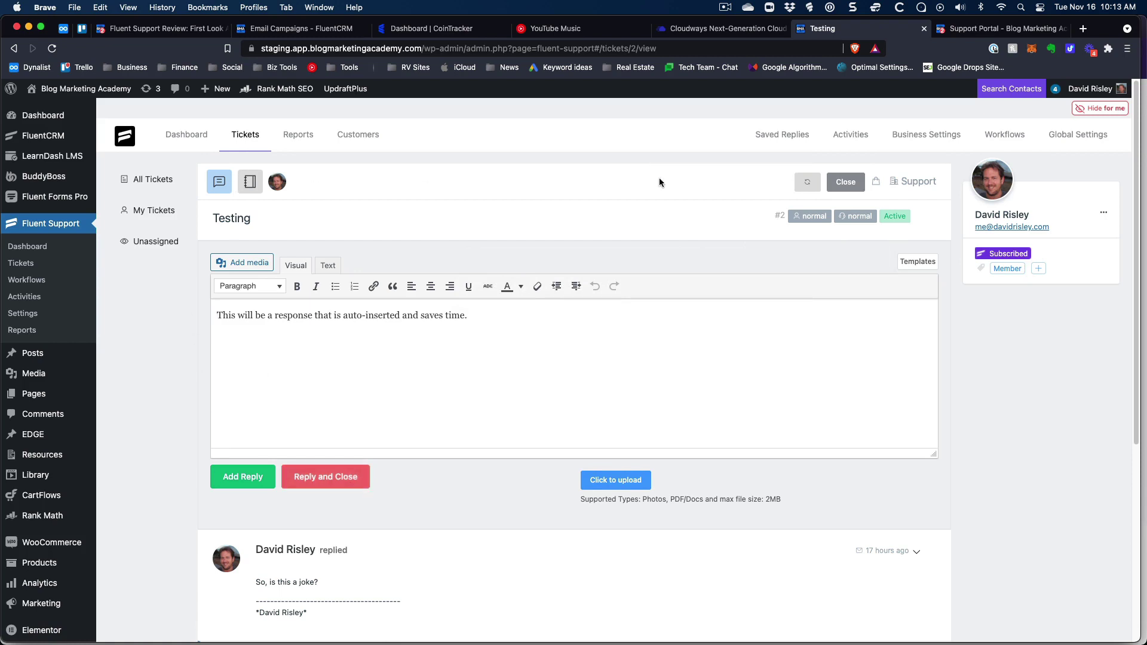
click(810, 184)
scroll(385, 301, down, 1)
scroll(368, 370, down, 5)
scroll(368, 368, up, 5)
View the customer's Member tag popover, close it, and return to All Tickets.
click(1039, 269)
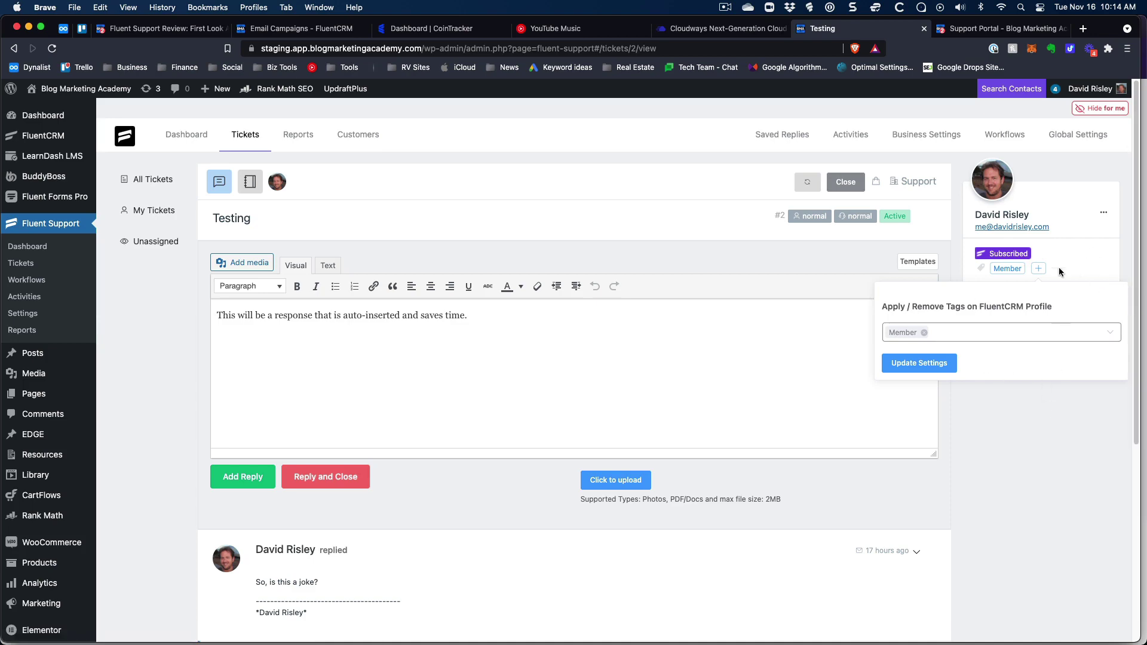
key(super+t)
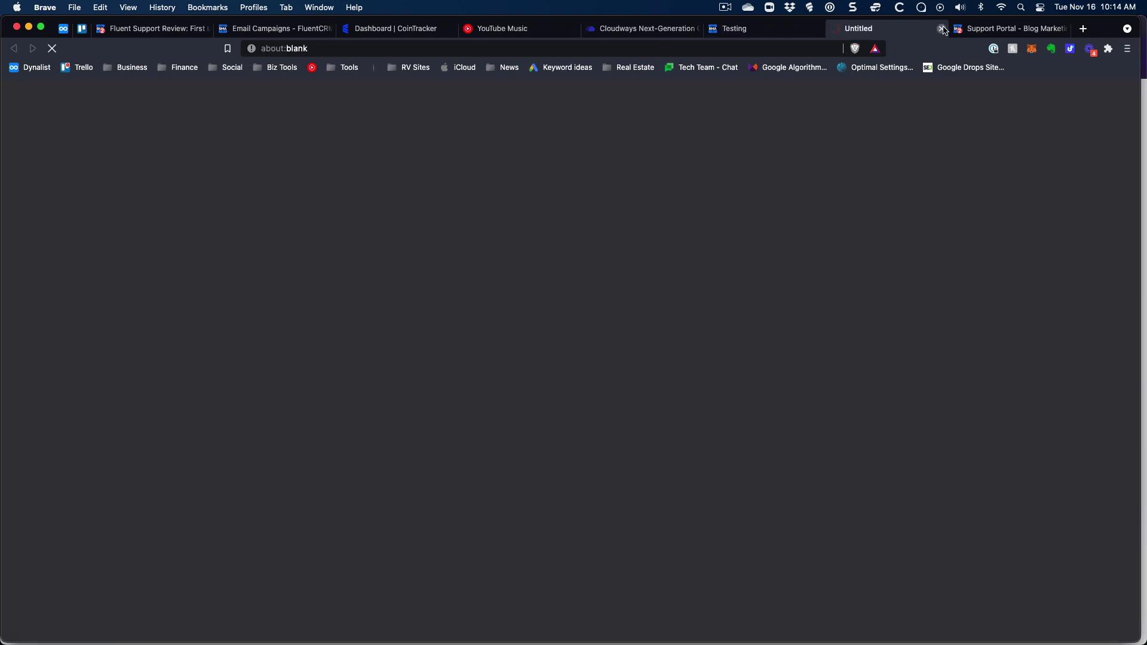
click(940, 29)
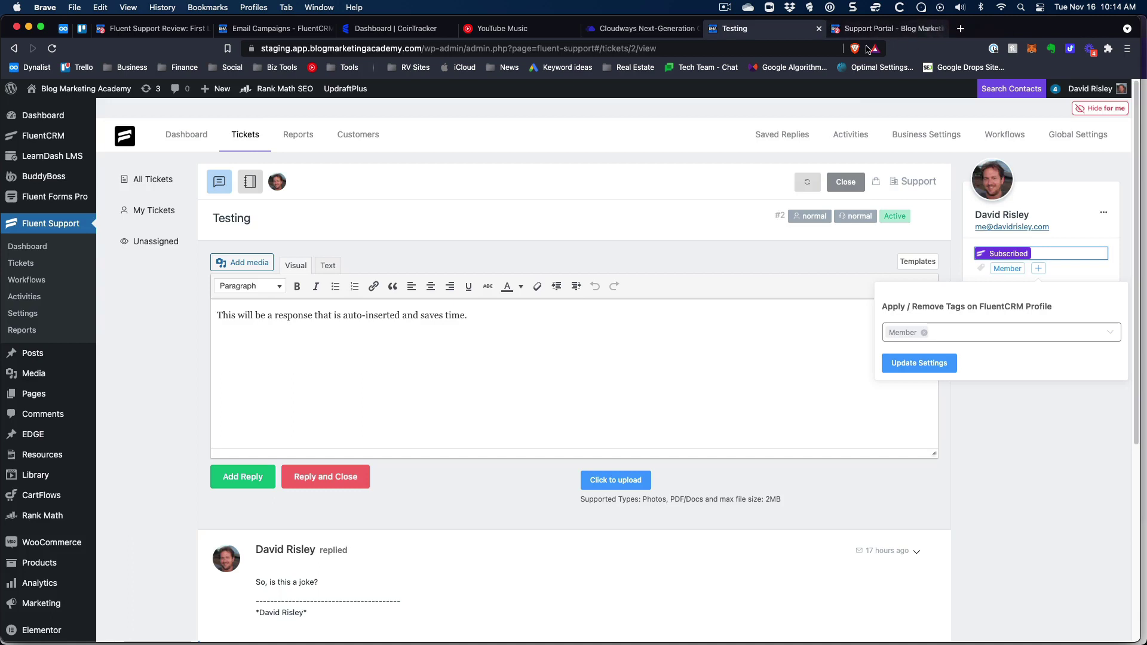
click(1040, 272)
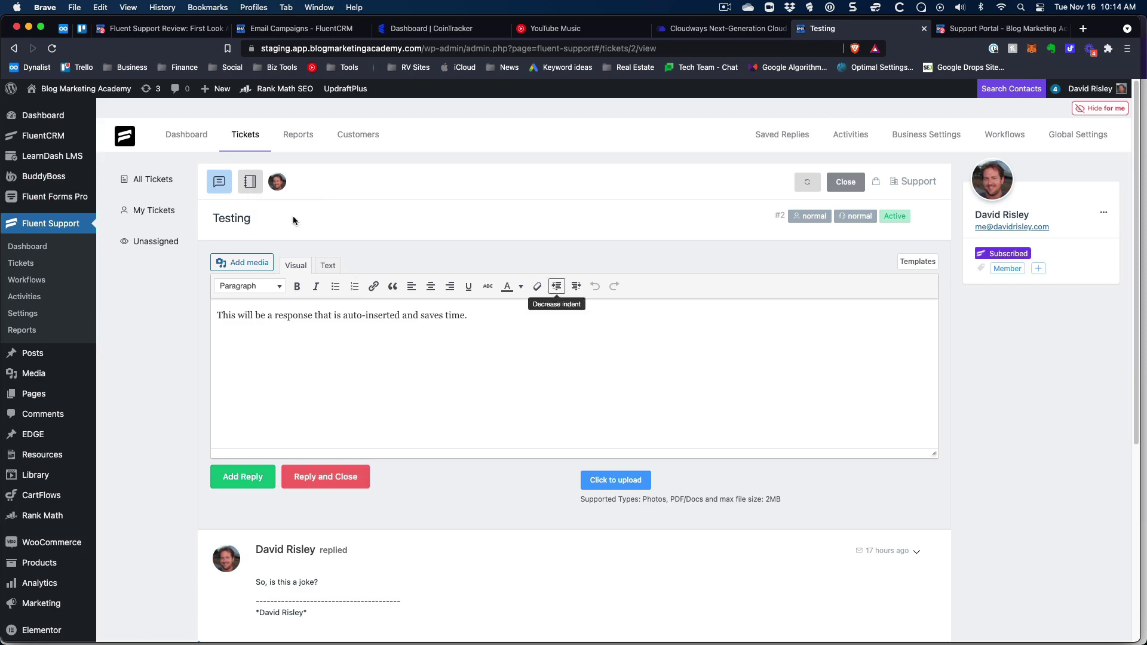
click(168, 181)
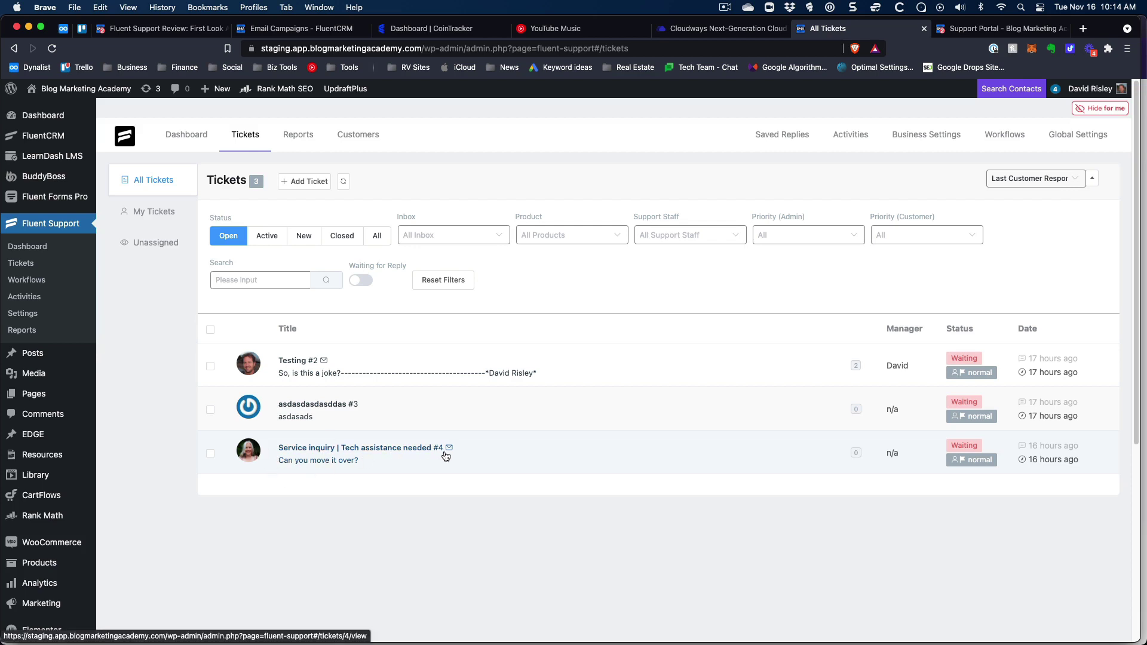
click(305, 404)
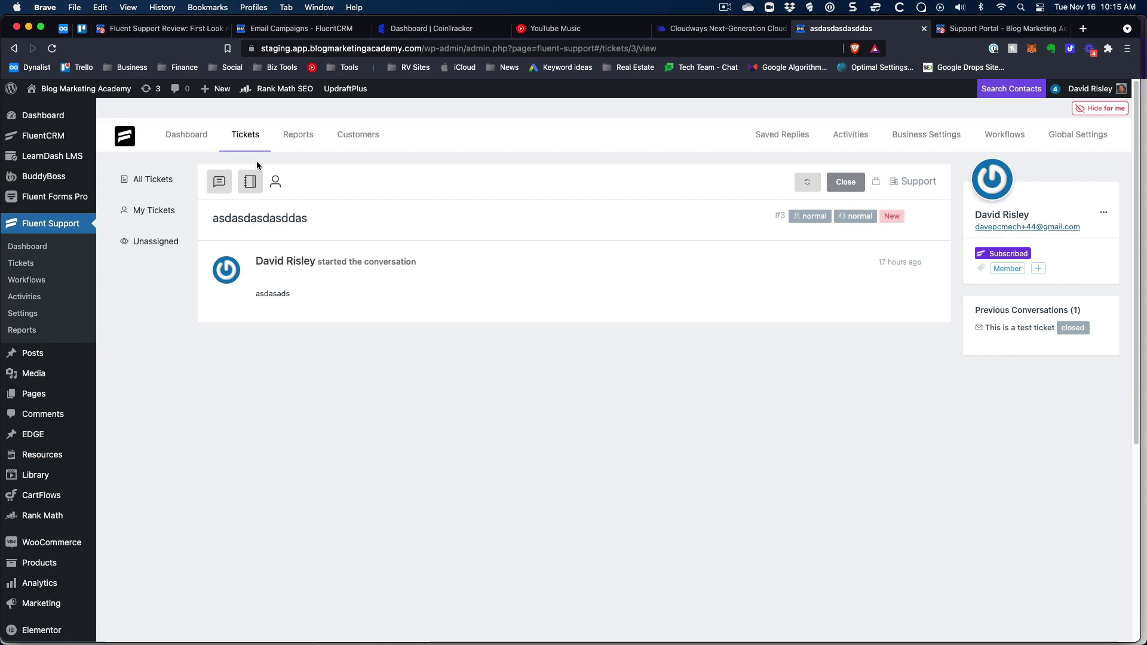
click(249, 181)
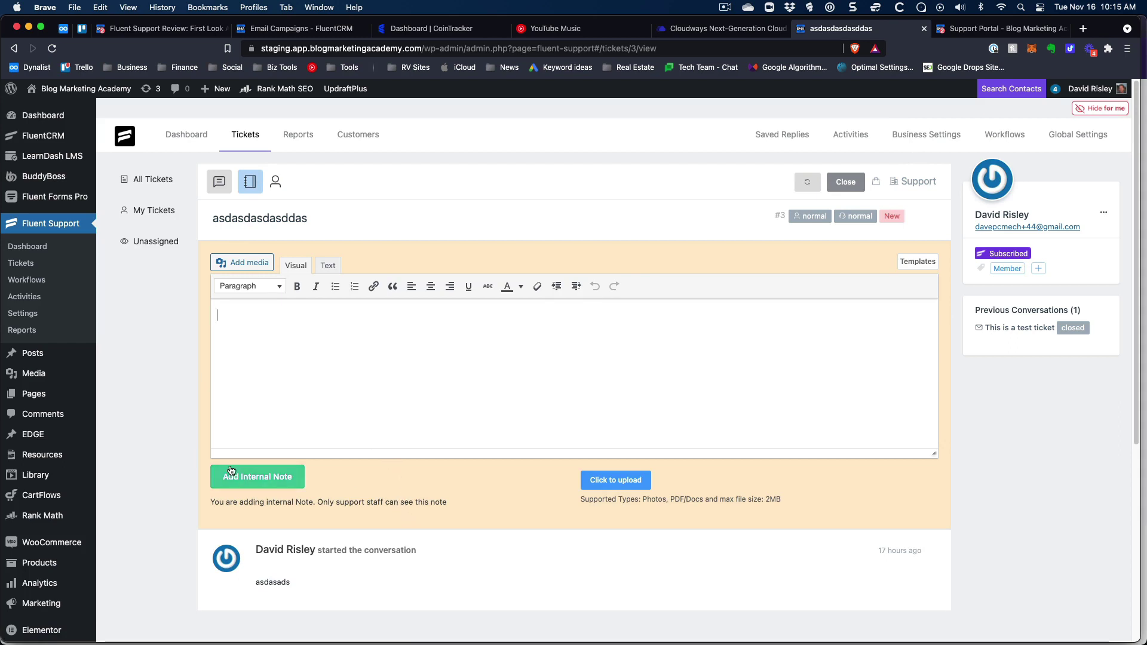
click(152, 180)
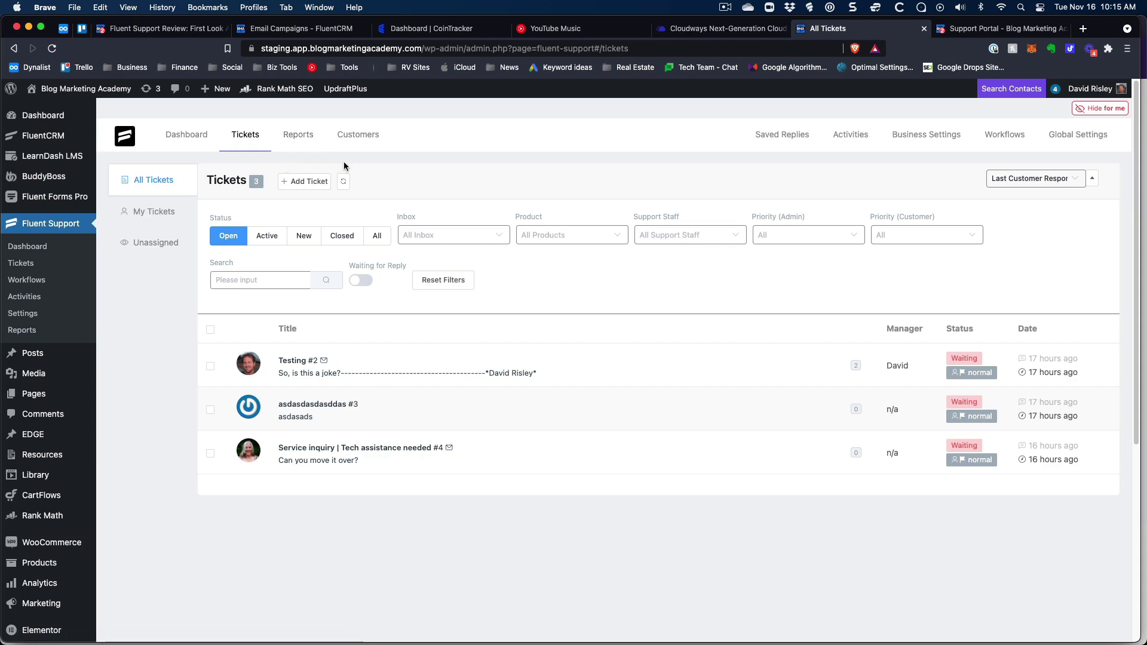
On Saved Replies, inspect a new reply's Title, Content and Prefered Product fields, then discard it.
click(794, 137)
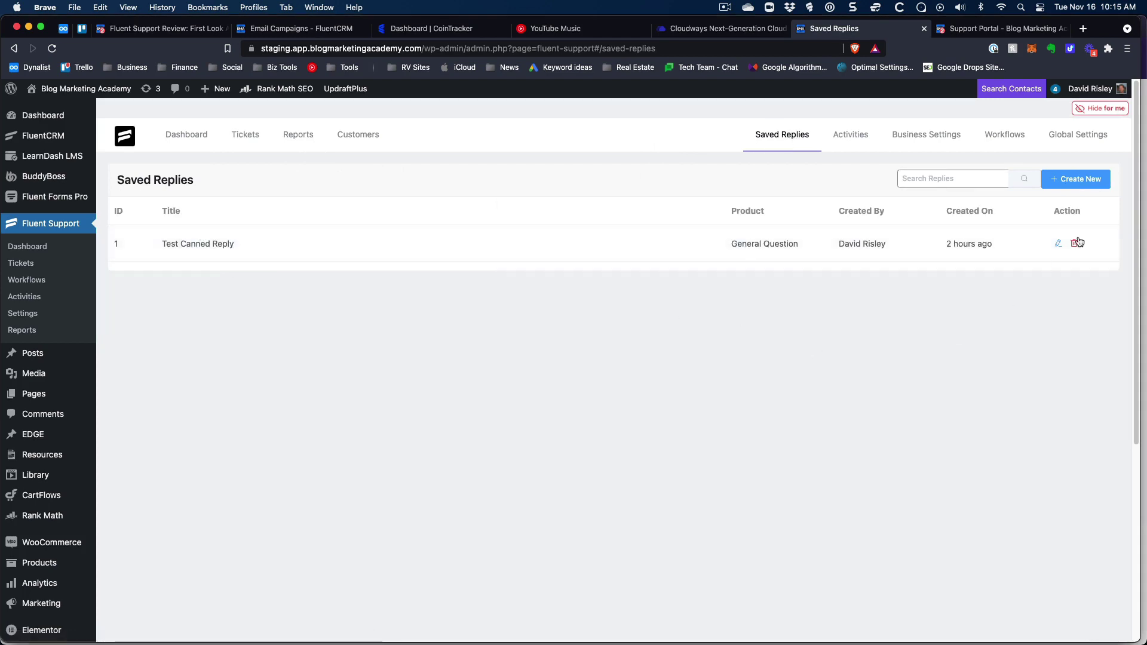
click(1084, 178)
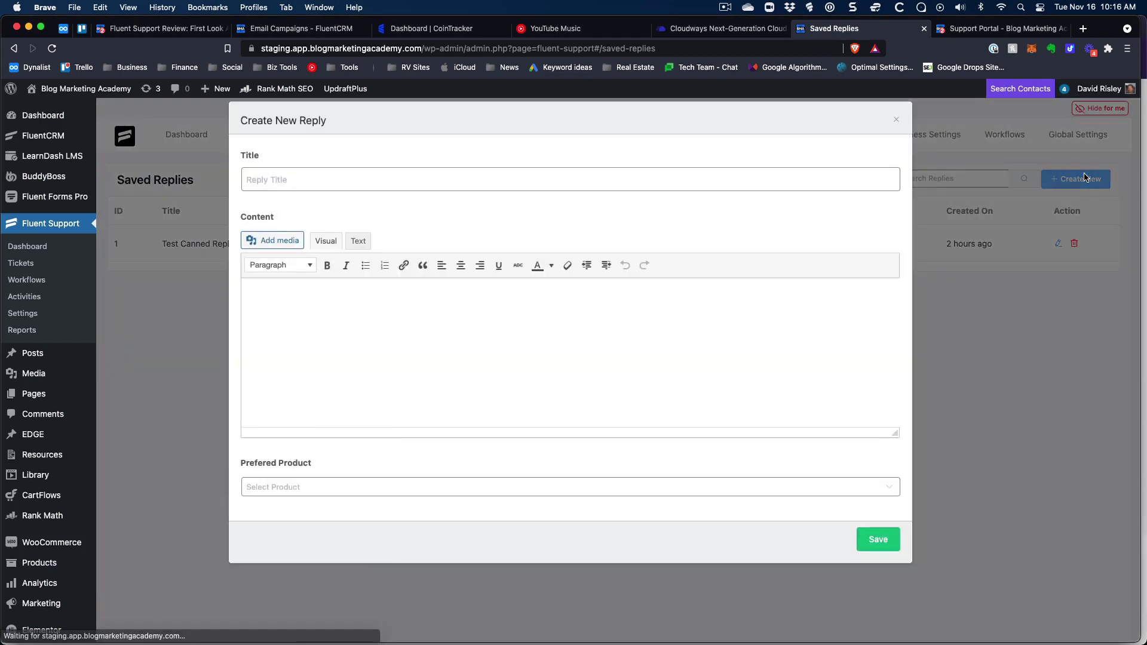
click(420, 183)
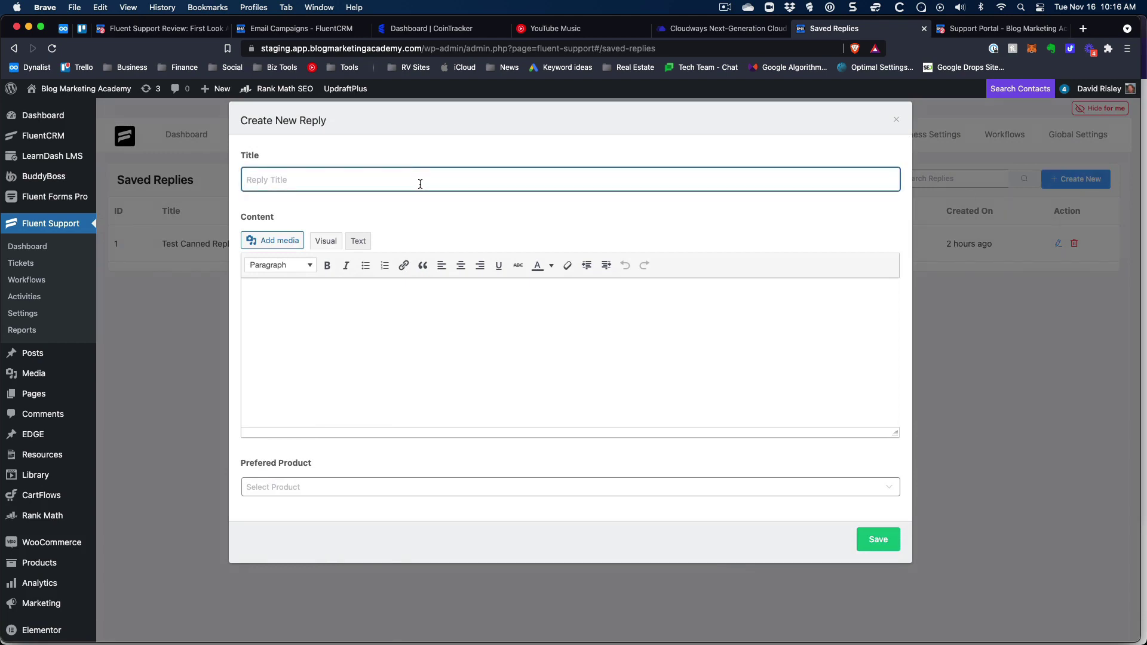
click(425, 344)
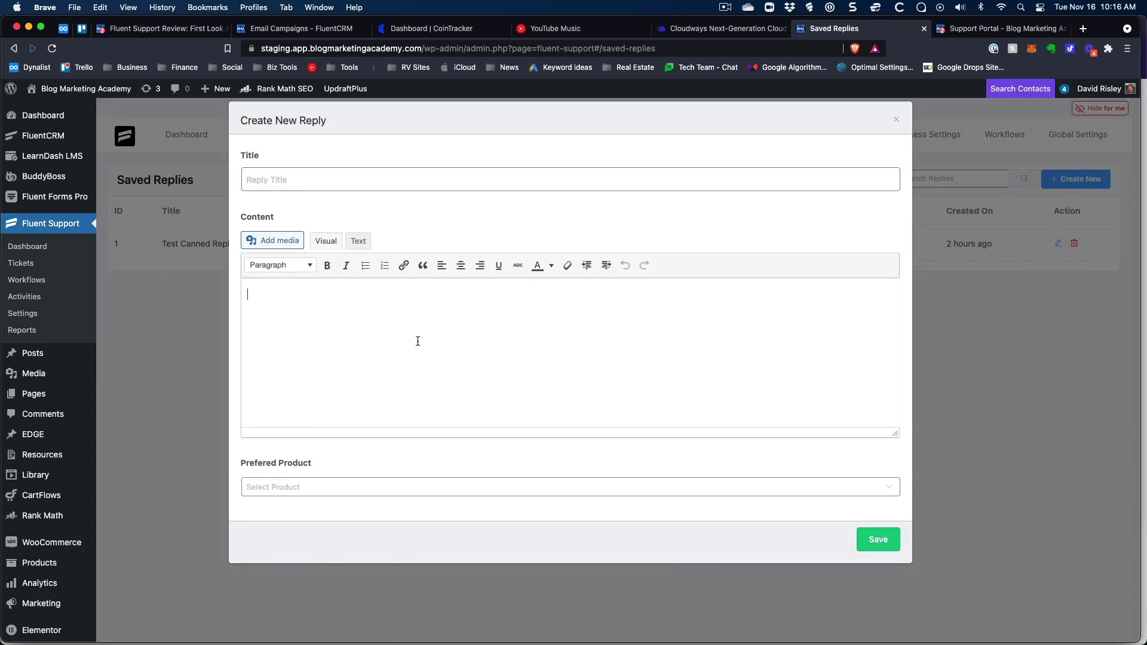
click(325, 488)
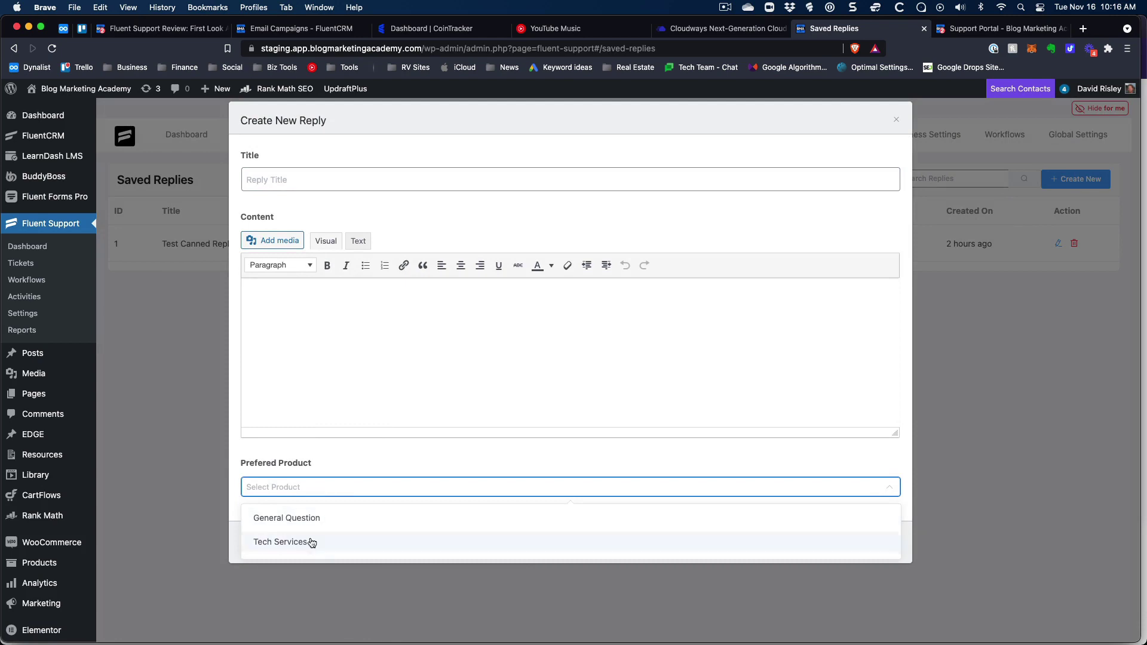
click(425, 466)
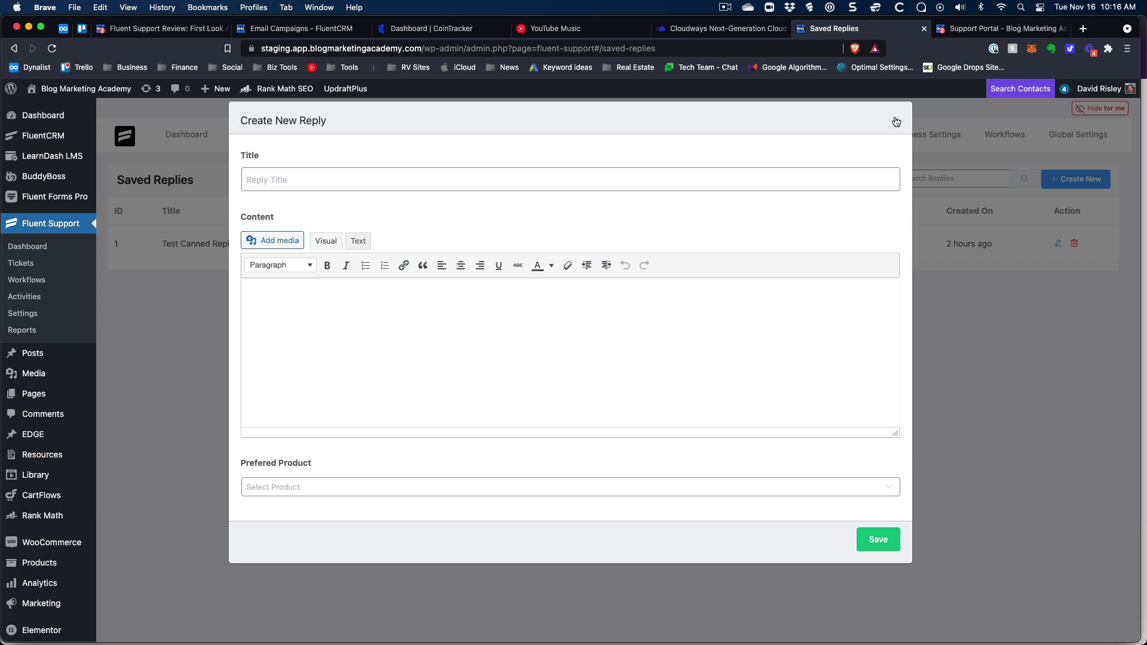
click(896, 122)
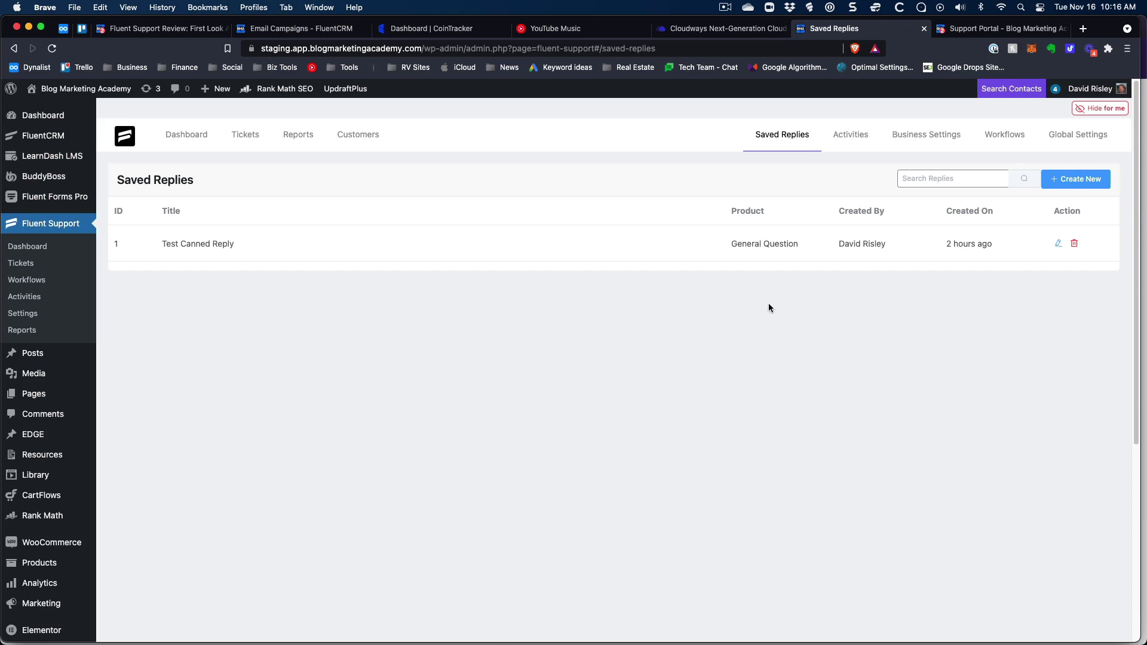
Review the activity log's 14-day auto-delete setting unchanged, then go to Business Settings.
click(855, 135)
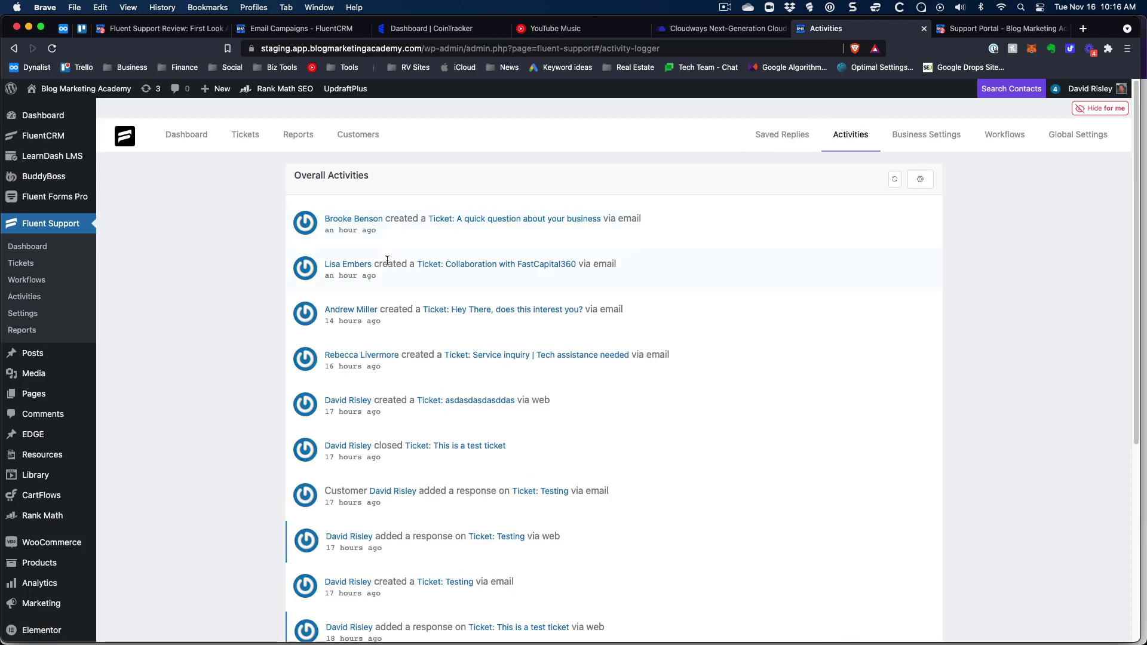
scroll(390, 230, down, 4)
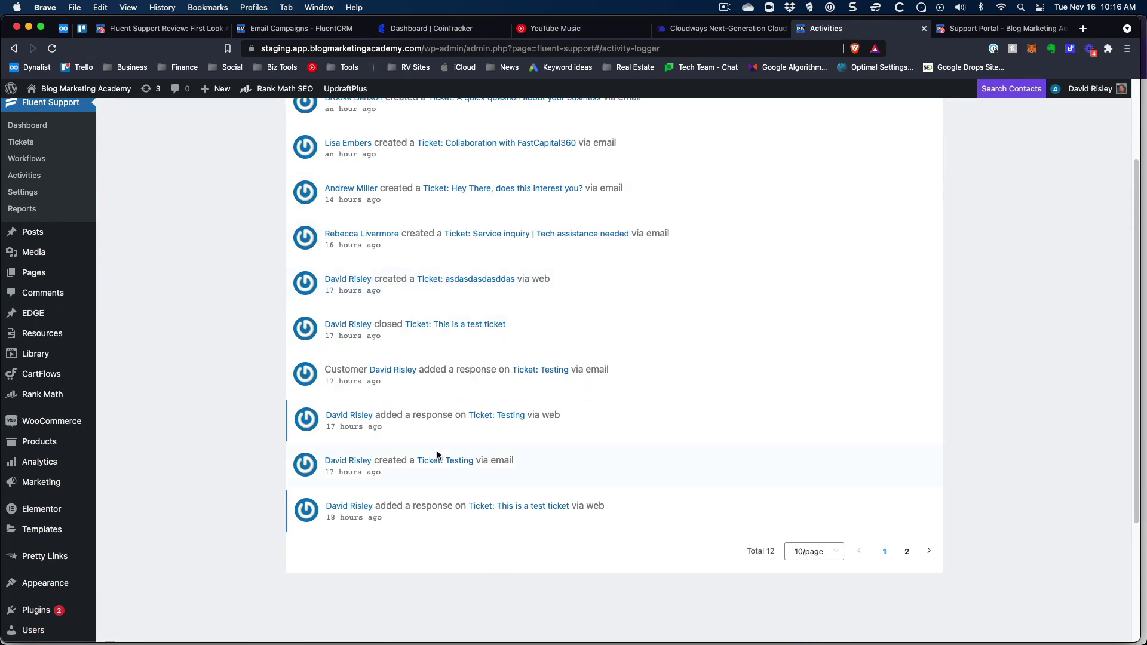
scroll(459, 448, up, 4)
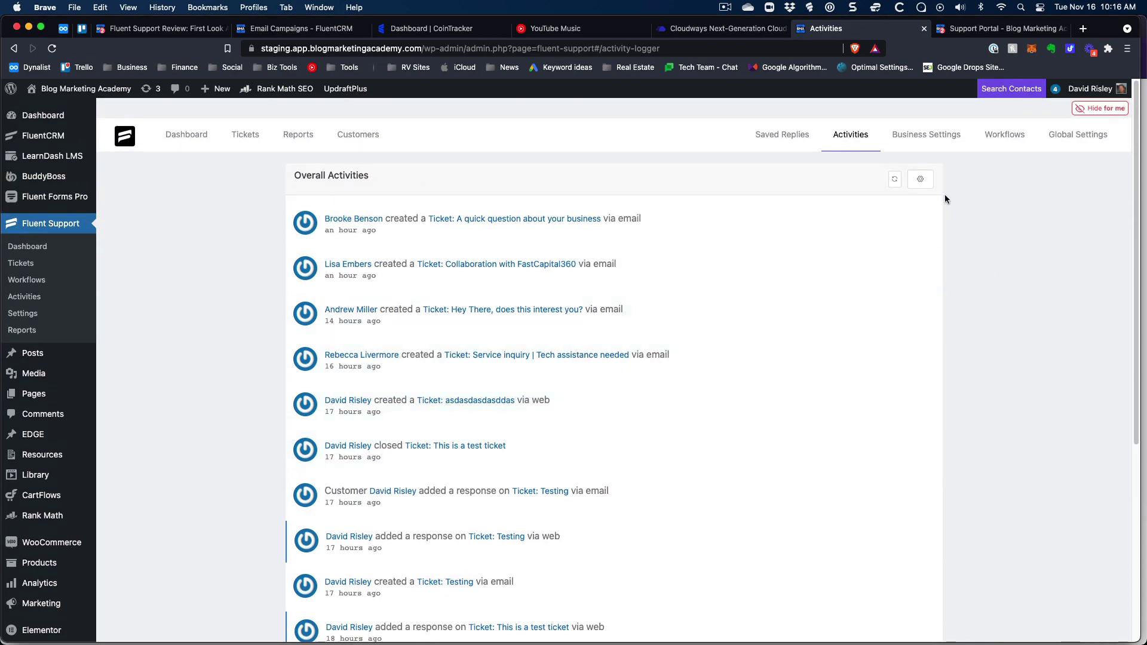
click(920, 179)
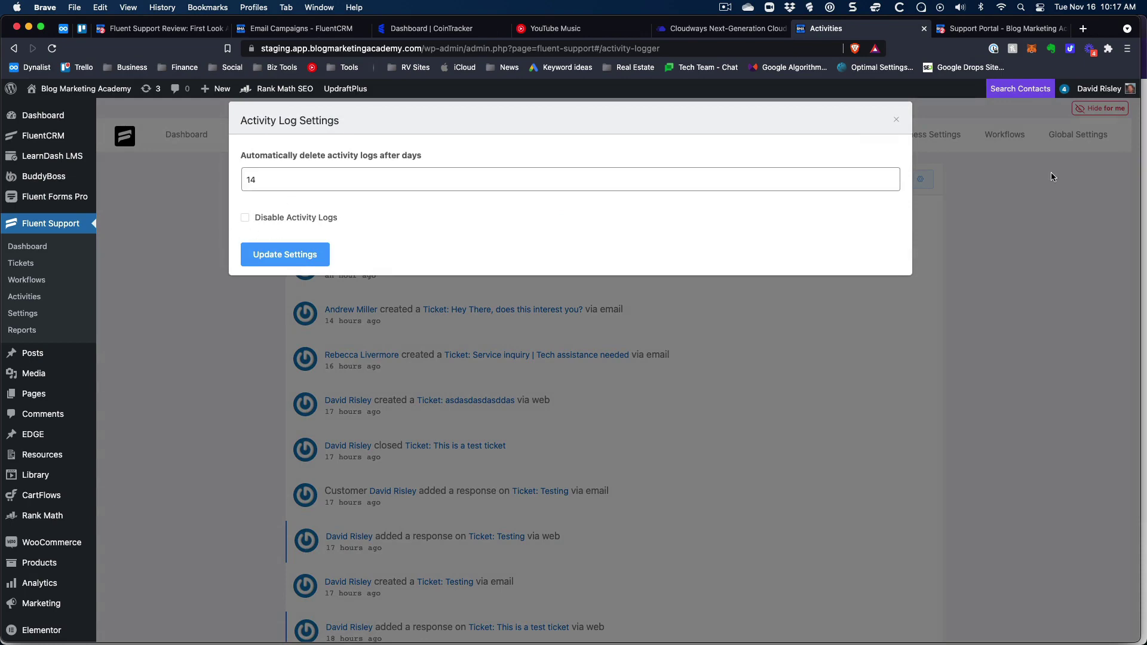
click(896, 120)
click(921, 137)
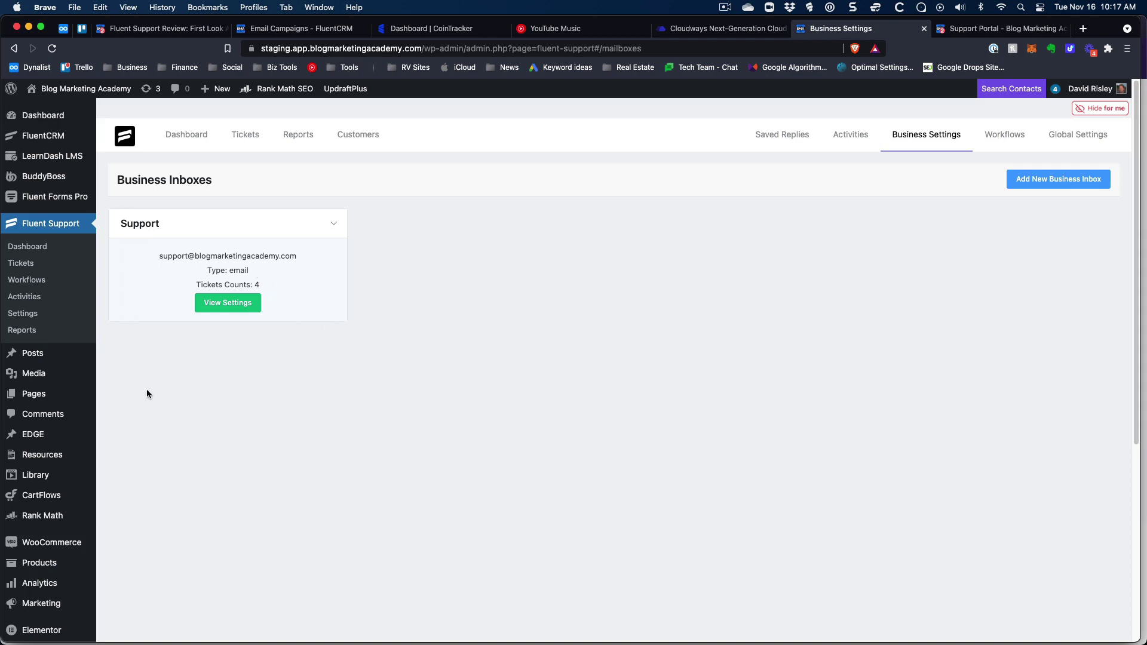
Create an email-based (MailBox) business inbox named 'Tech Services' with its support email address.
click(1093, 182)
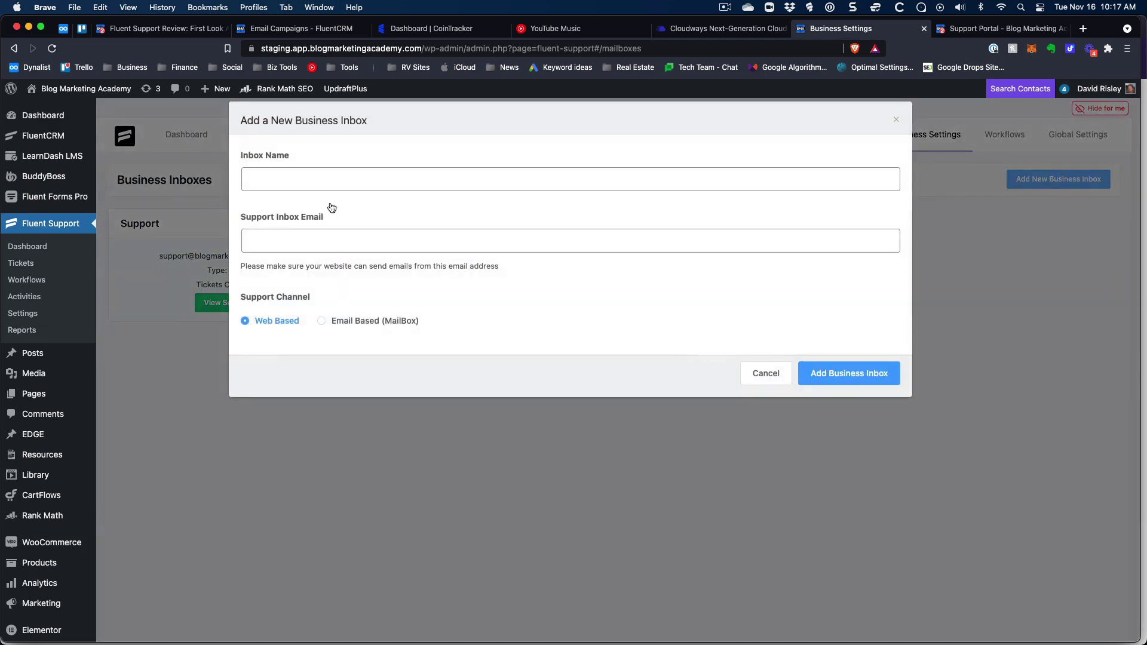
click(307, 177)
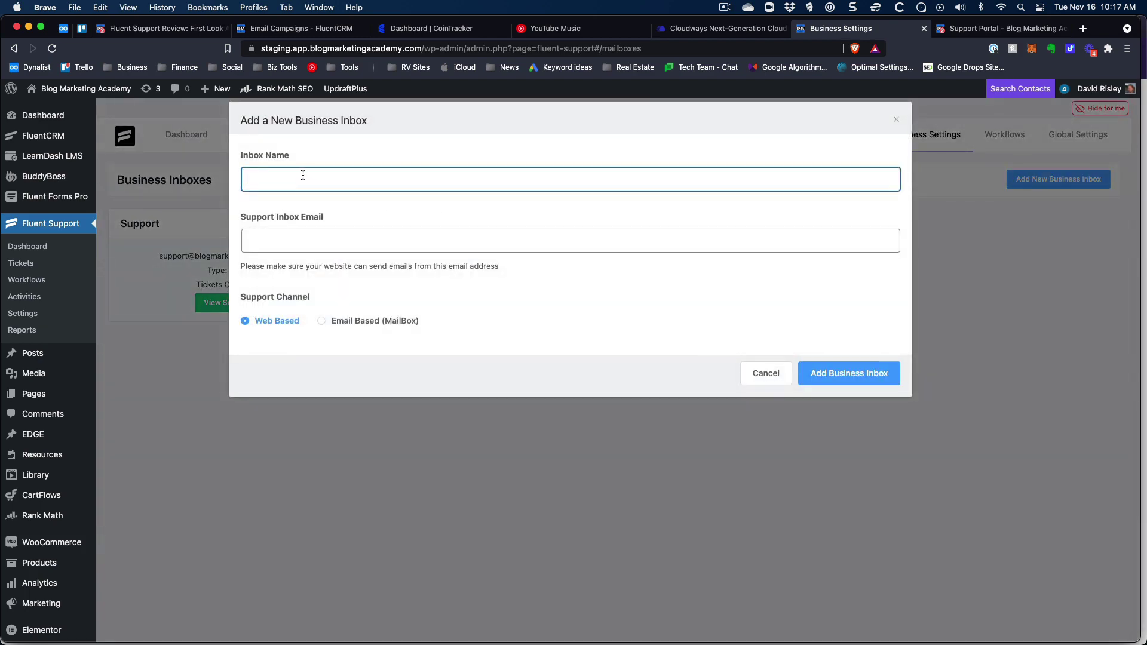
text(Tech Services)
click(394, 233)
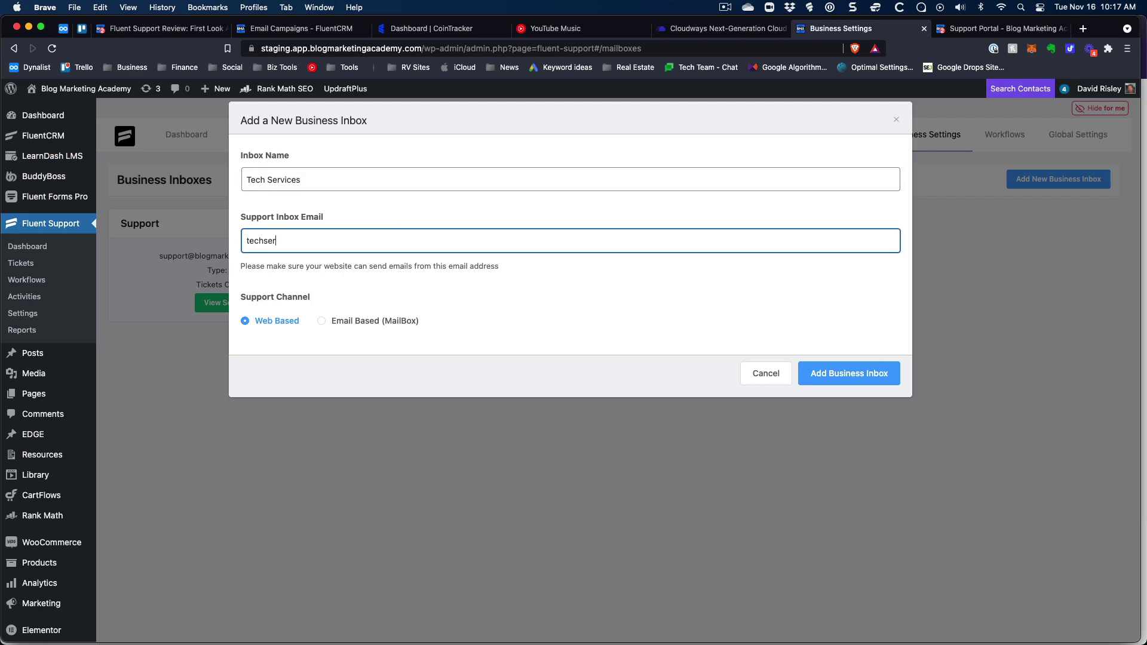
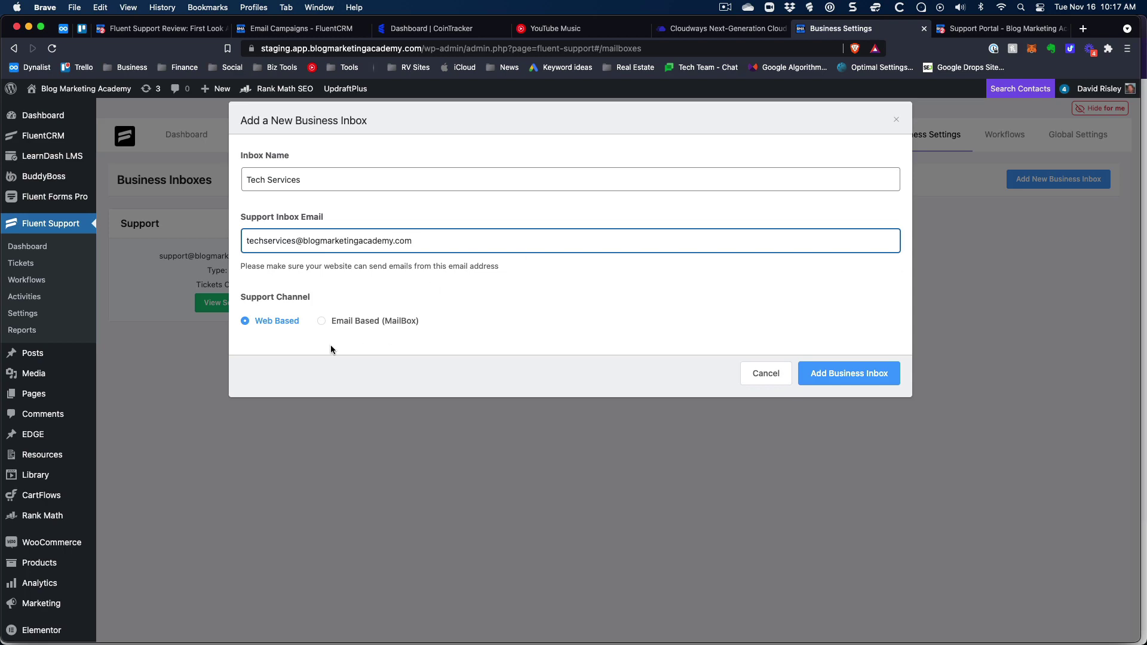
click(321, 323)
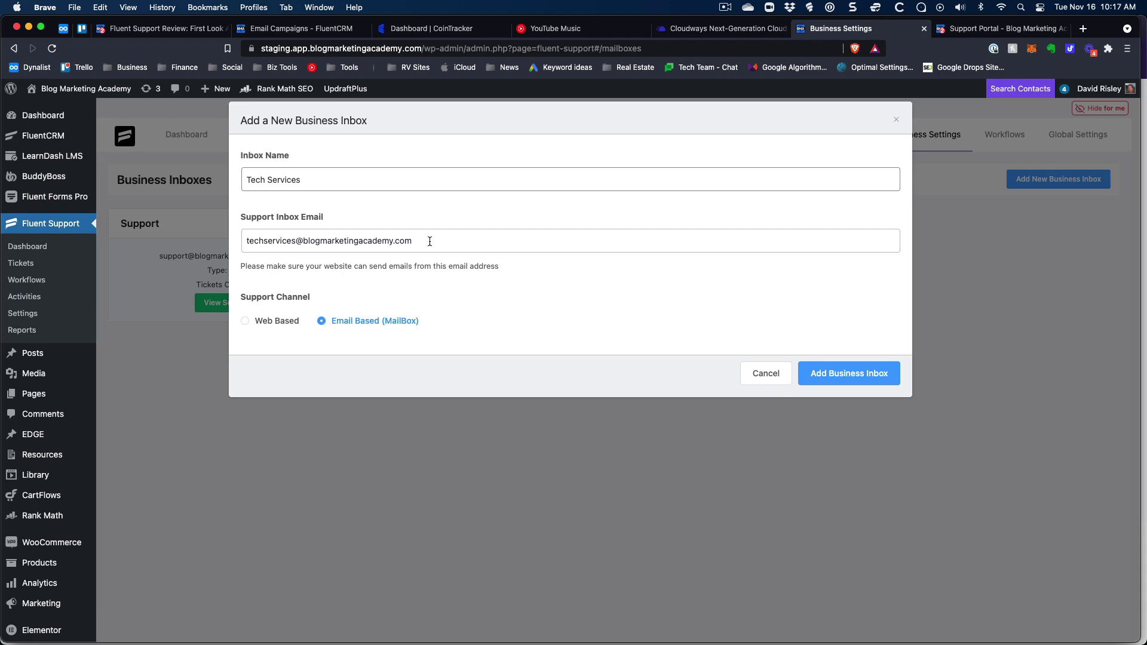
drag(429, 241, 230, 245)
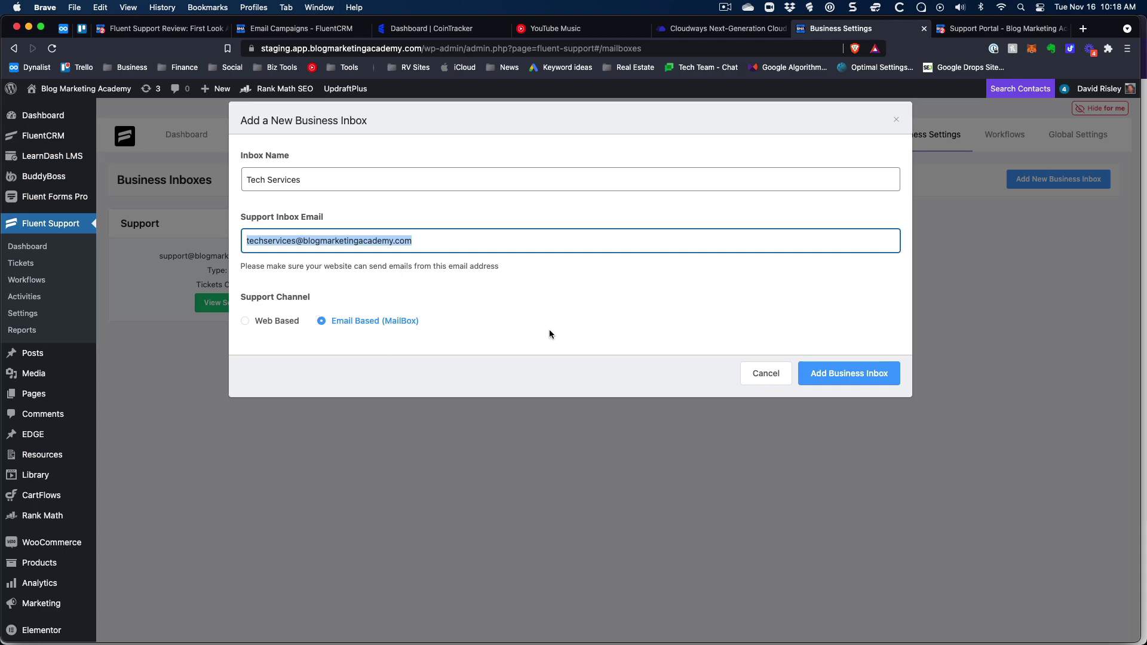
click(841, 376)
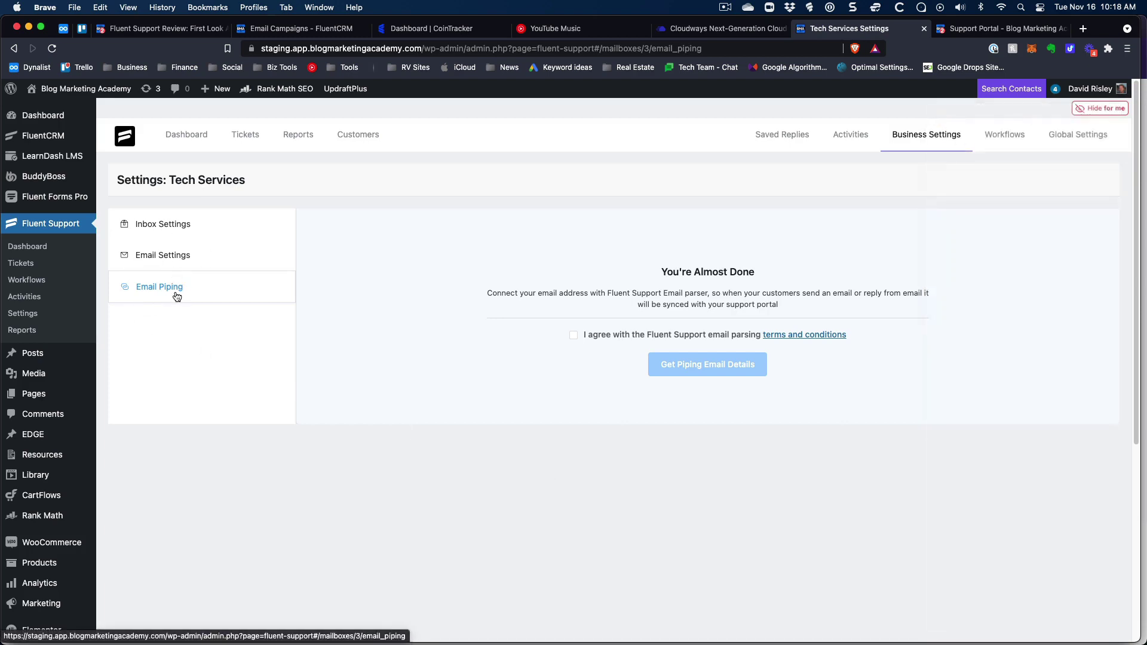
Review the Tech Services notification emails, then return to its Email Piping setup.
click(168, 254)
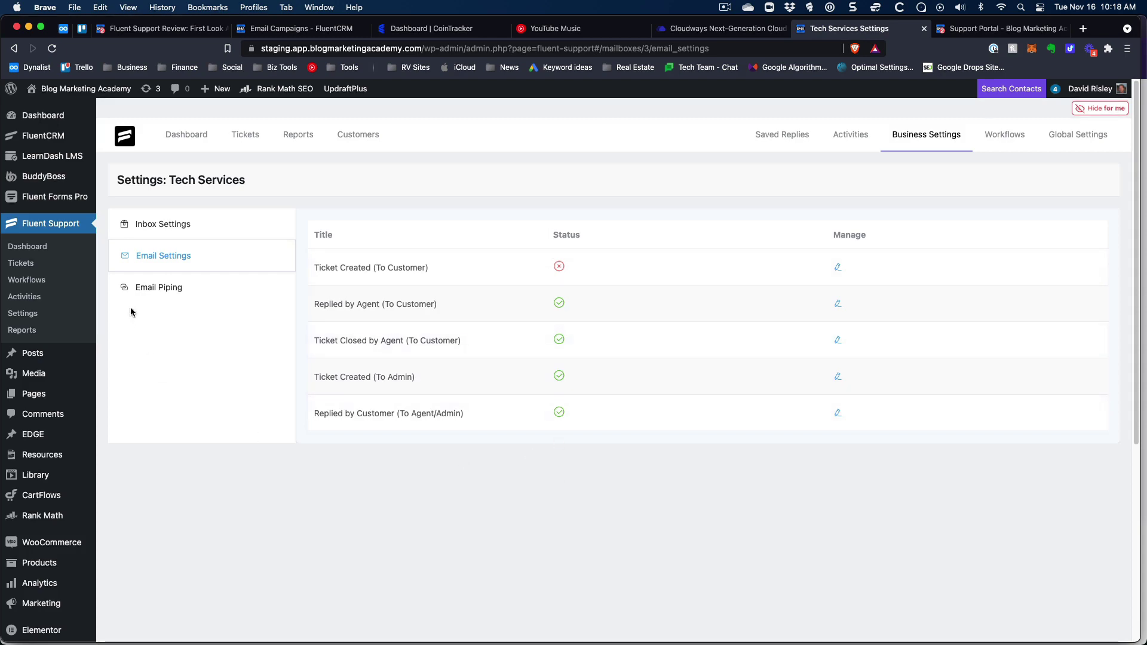
click(201, 290)
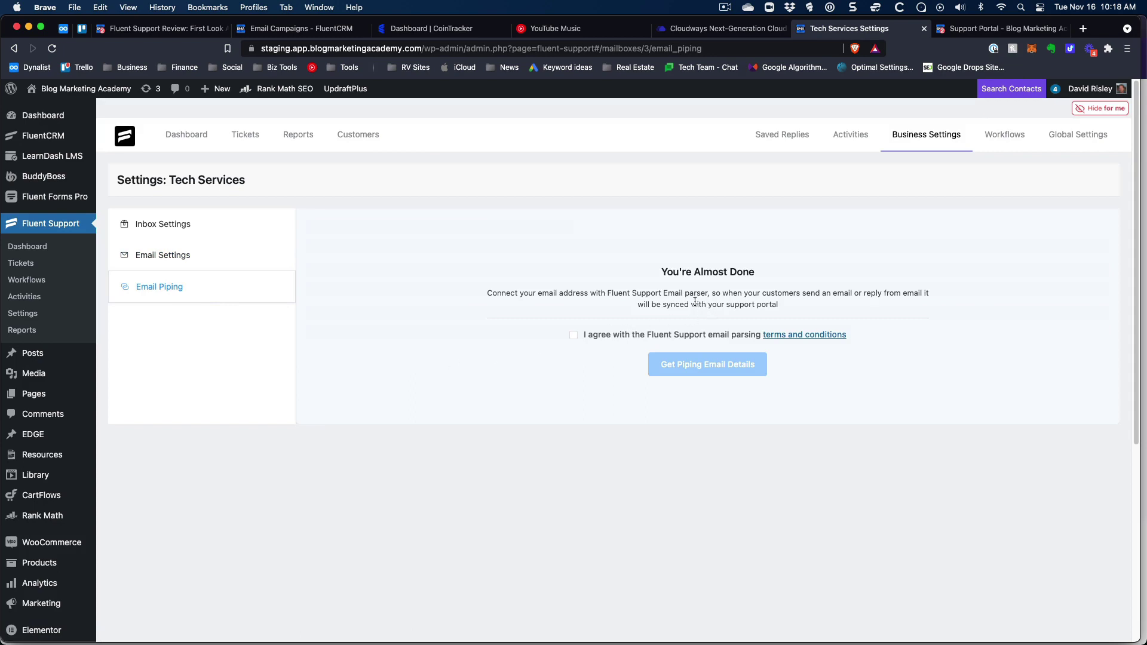
Accept the email parsing terms and generate the masked piping forwarding address, selecting it to copy.
click(574, 335)
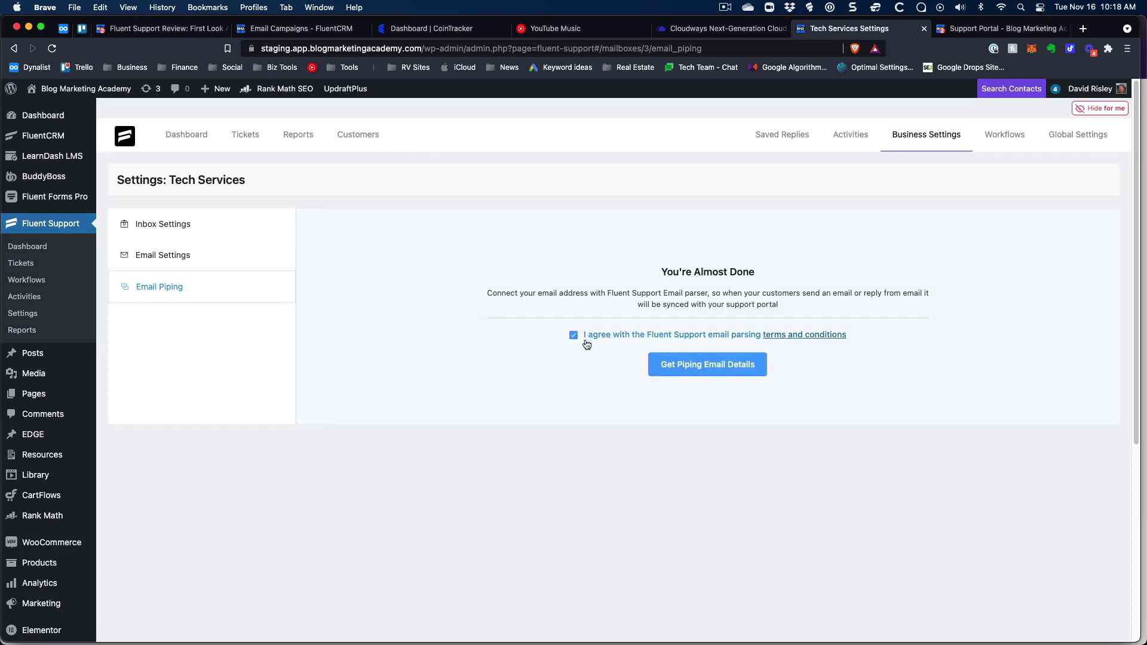
click(695, 370)
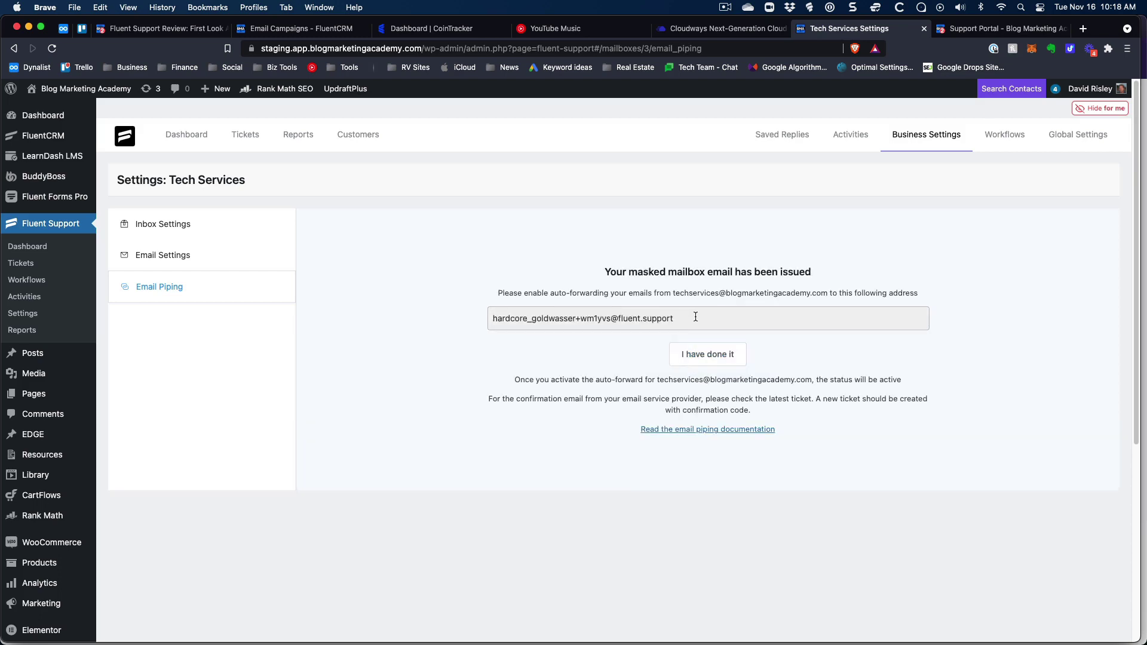
drag(695, 316, 488, 319)
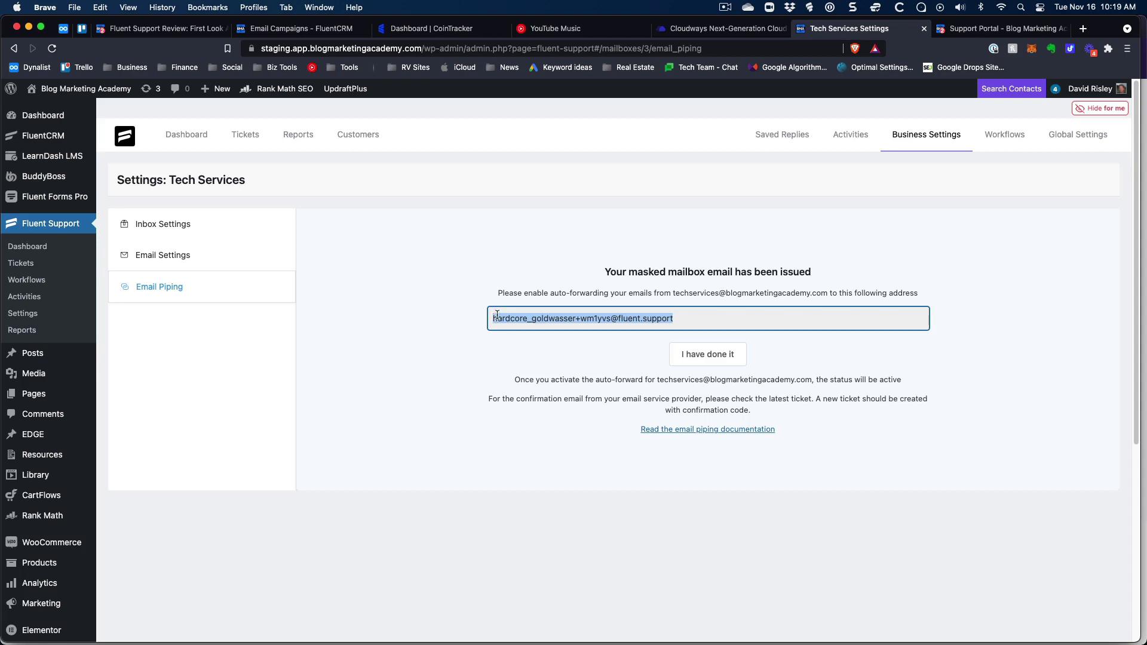
Confirm Tech Services is listed beside Support among the inboxes, then return to the tickets list.
click(936, 146)
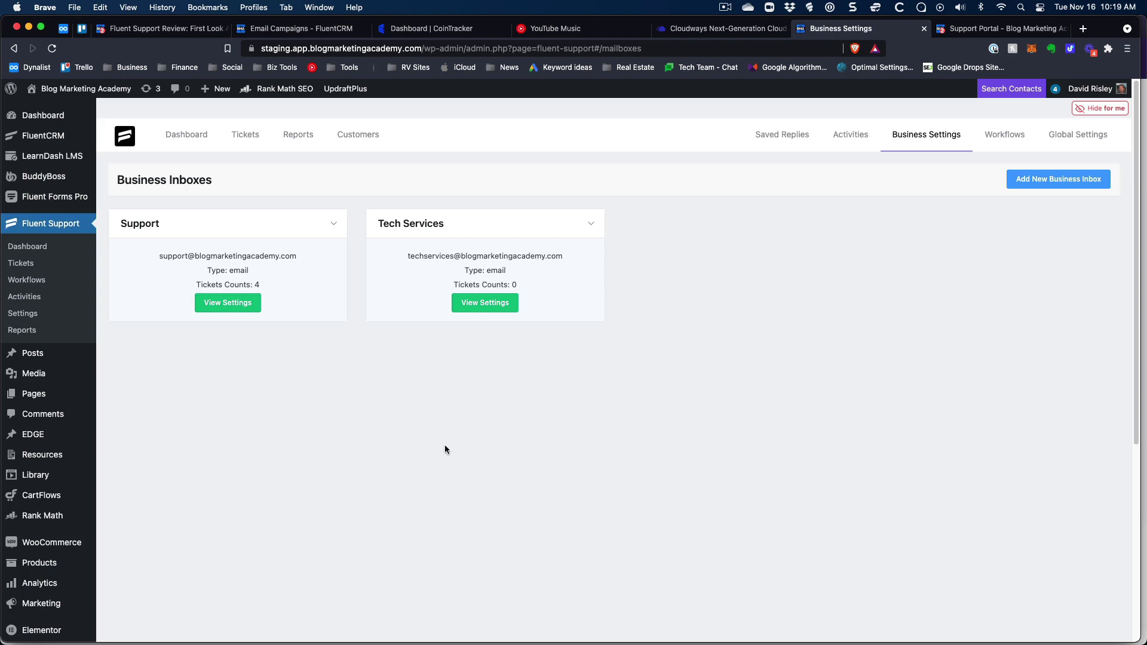
click(248, 138)
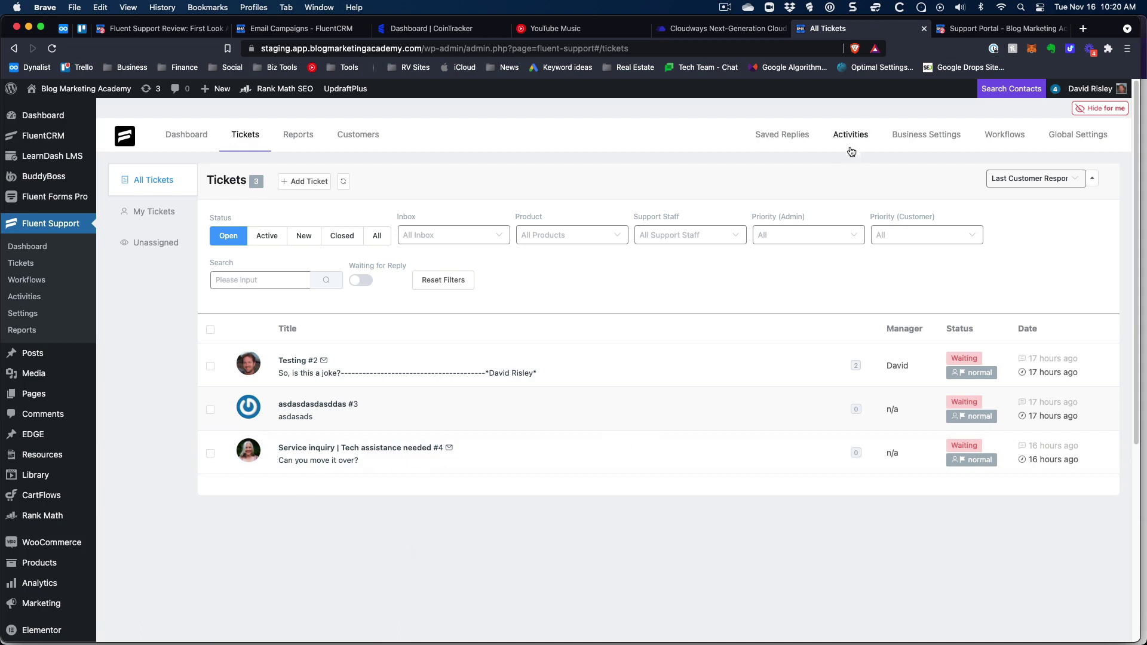
Go to Business Settings > Workflows and open the draft workflow 'qdsadada'.
click(920, 134)
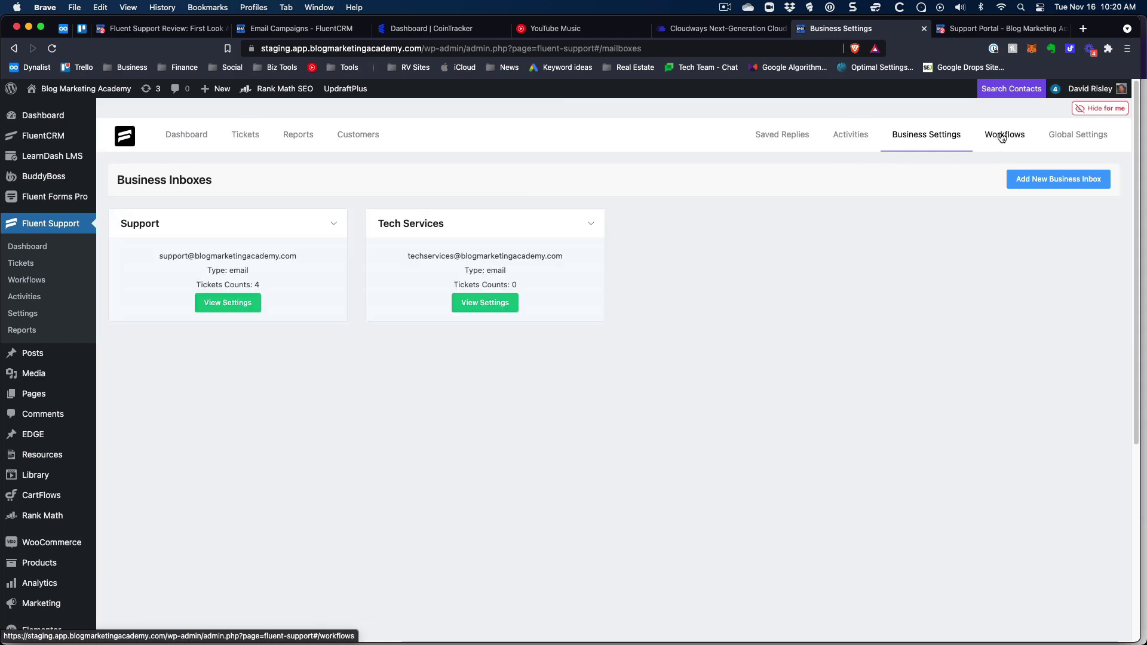
click(1002, 135)
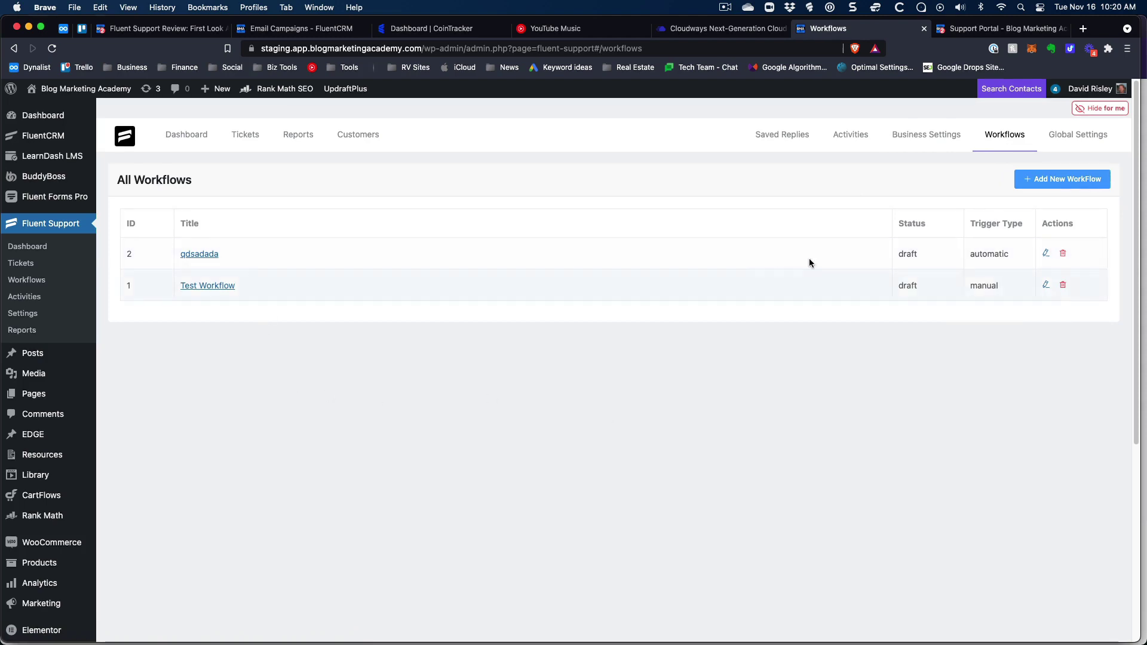
click(200, 254)
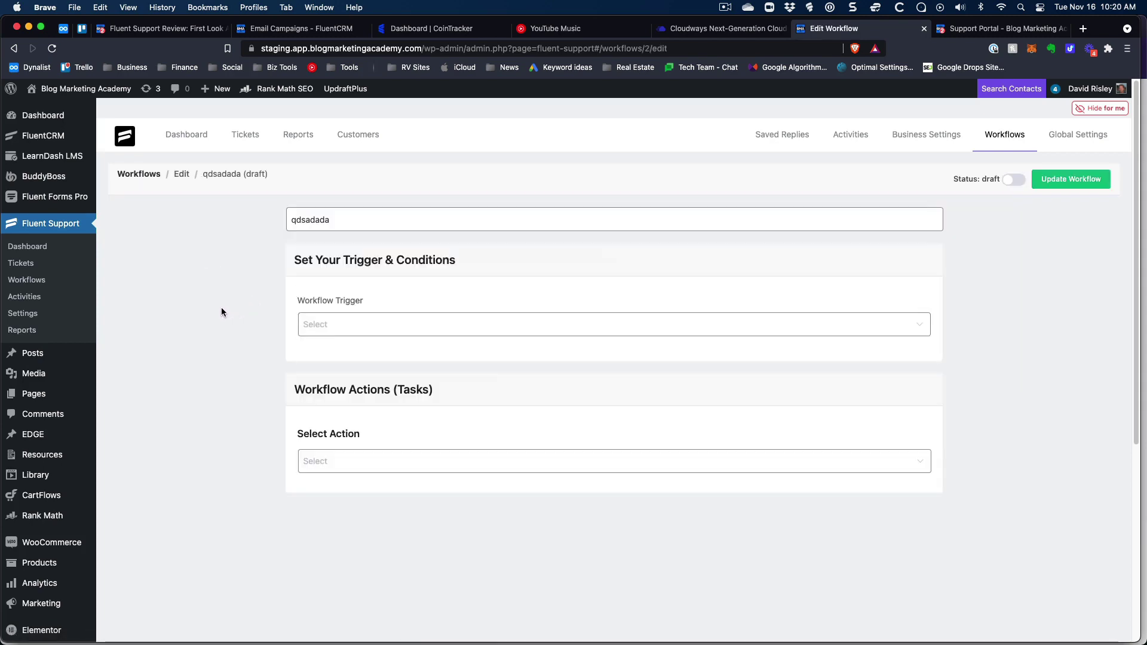
Set the workflow to trigger On Ticket Creation.
click(327, 220)
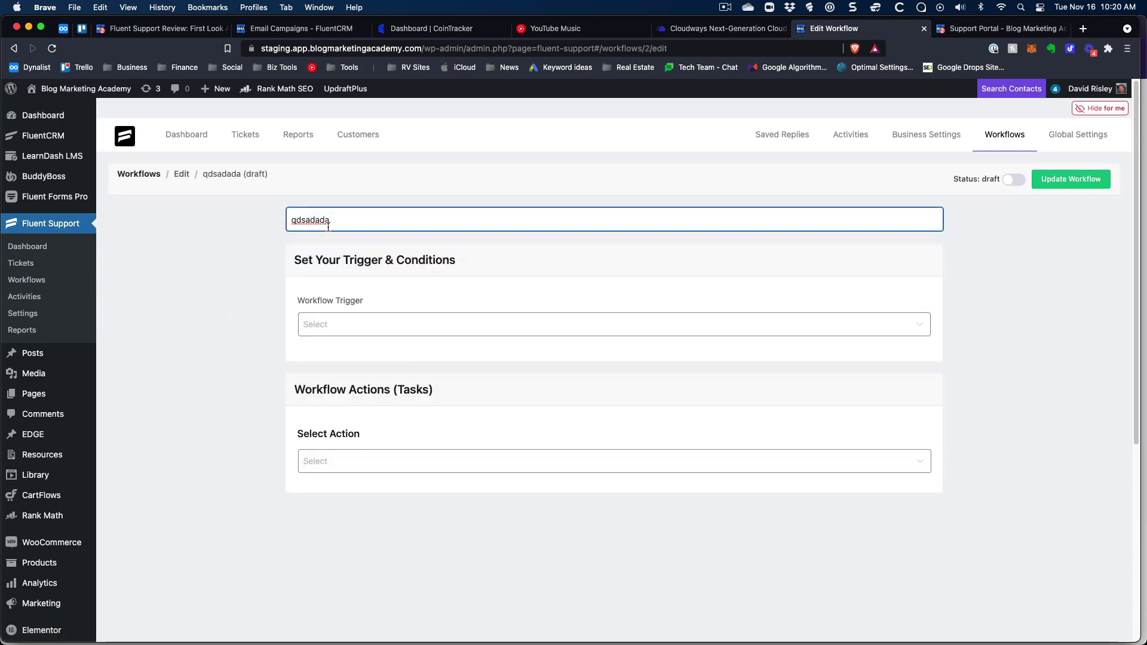
click(397, 328)
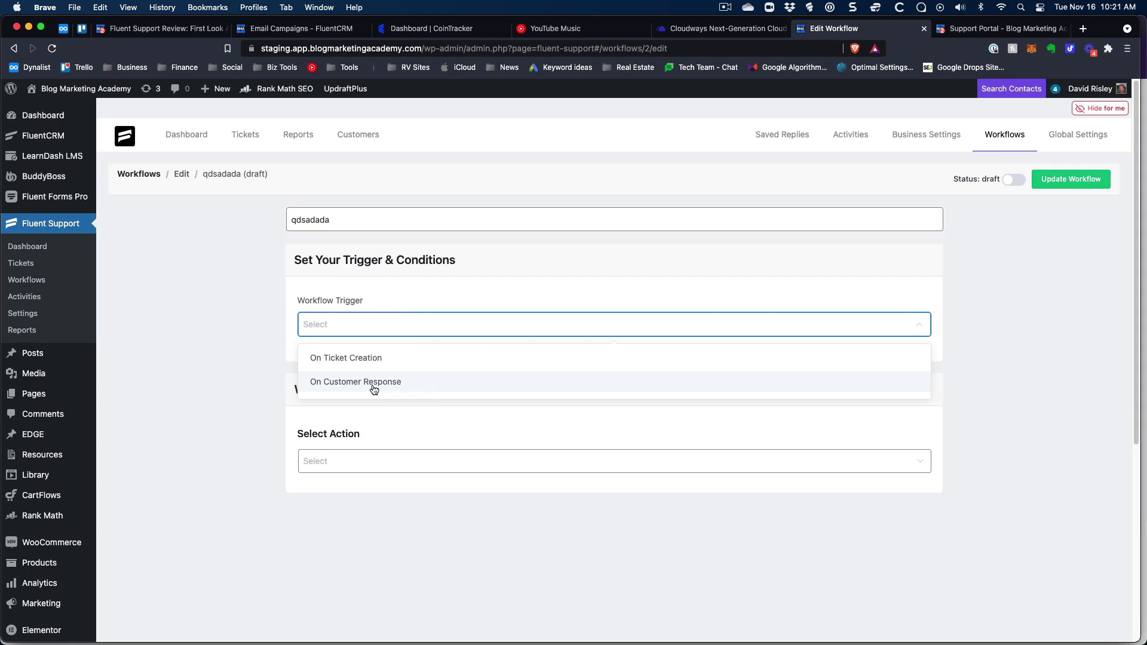
click(368, 358)
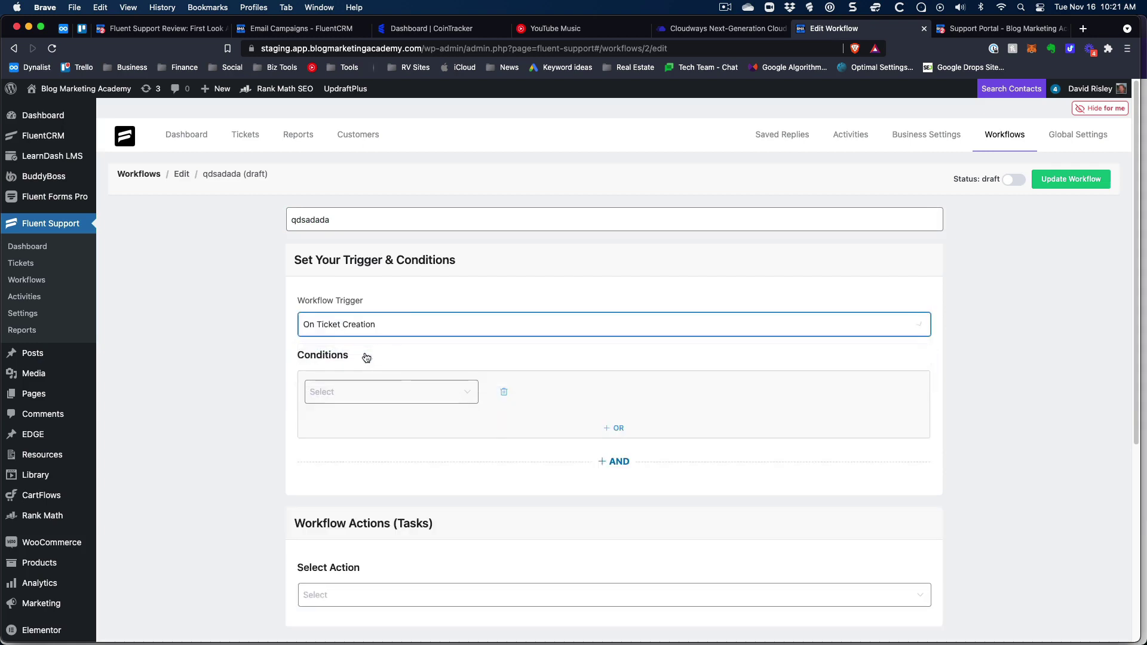
Add the condition Ticket Title Contains 'guest post', then select the placeholder workflow name.
click(351, 394)
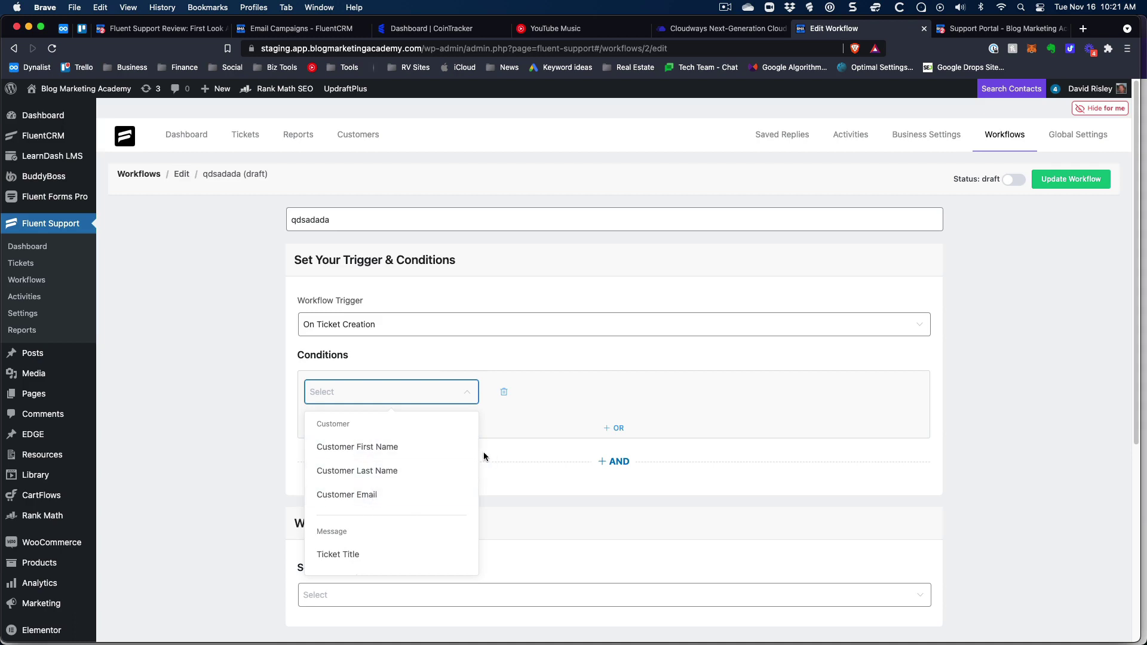
scroll(471, 446, down, 3)
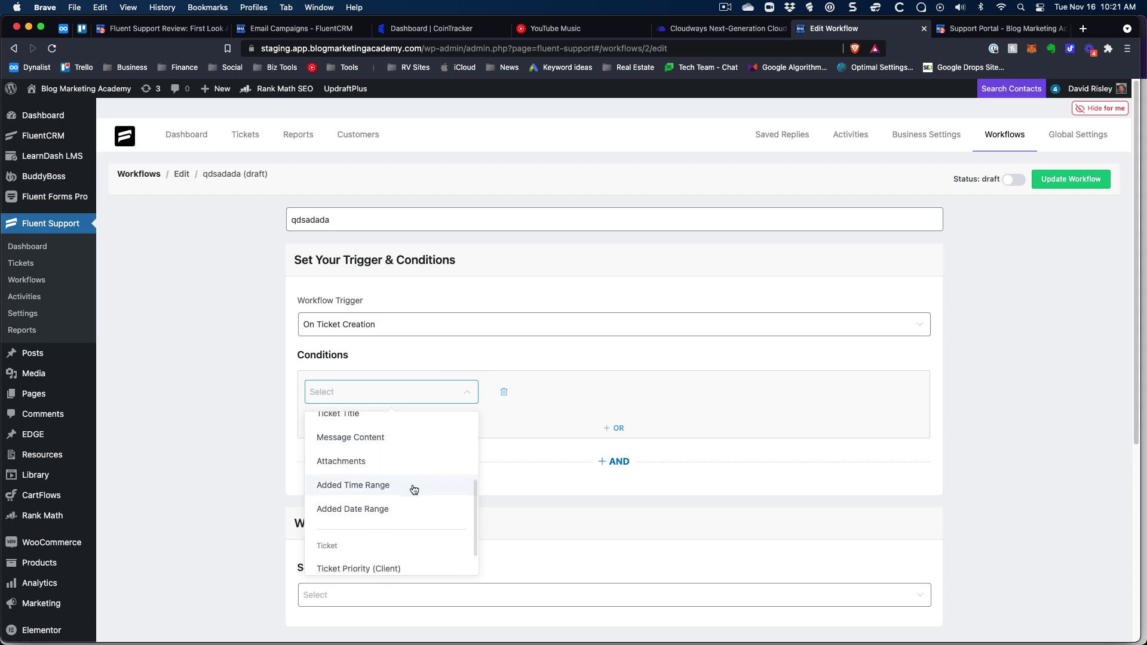
scroll(411, 490, down, 1)
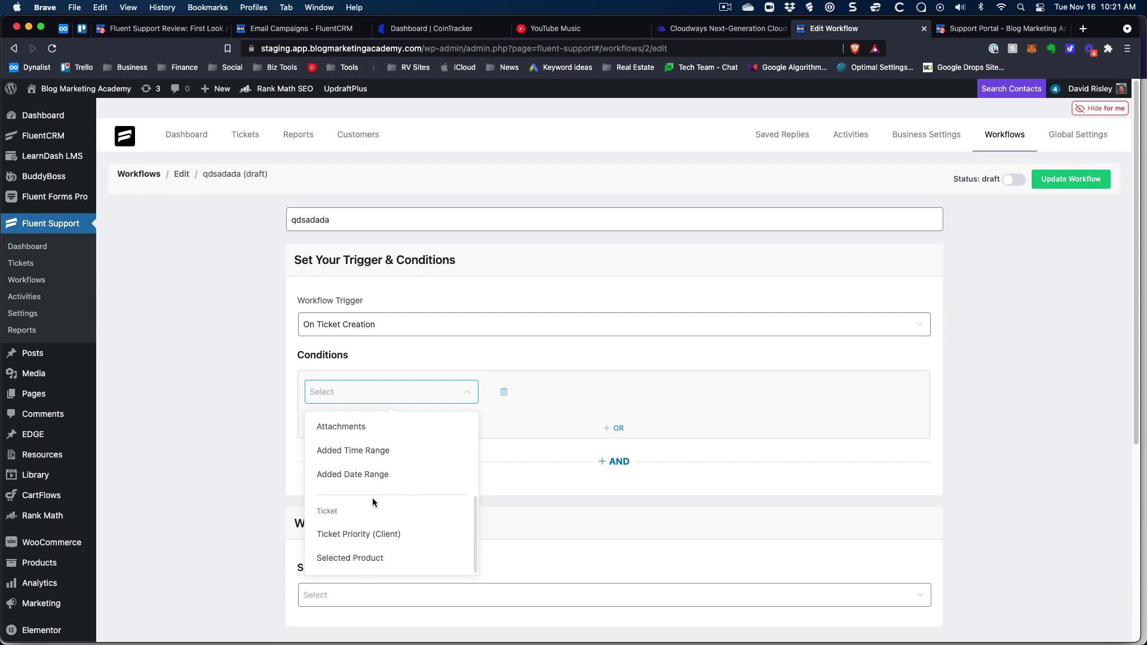
scroll(372, 498, up, 2)
click(362, 470)
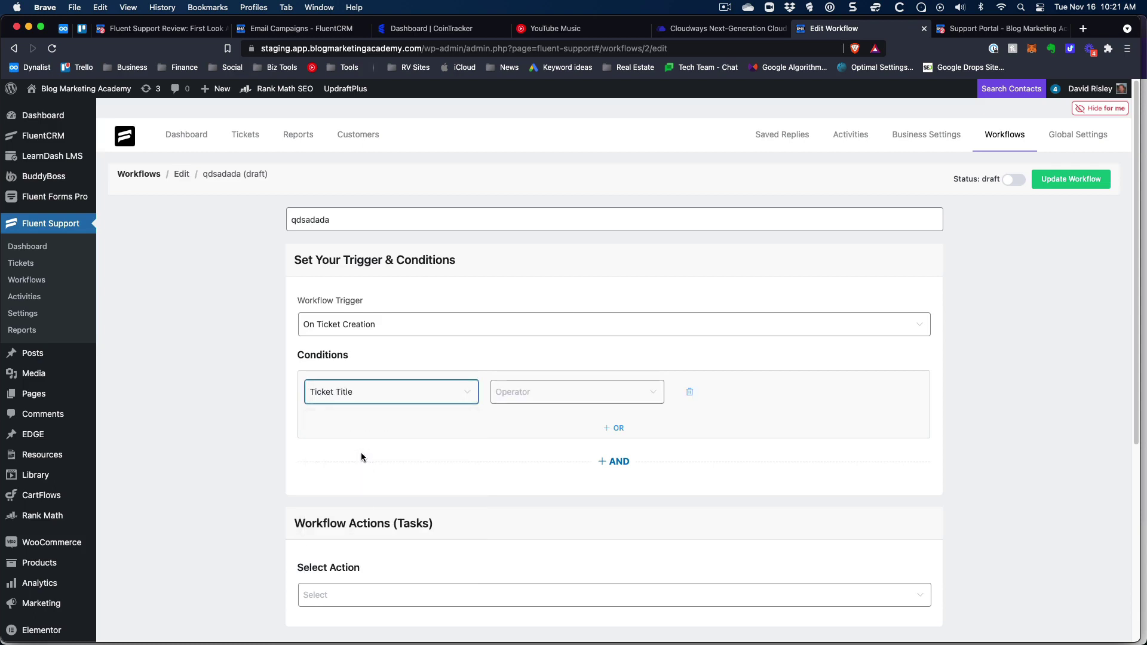
click(532, 392)
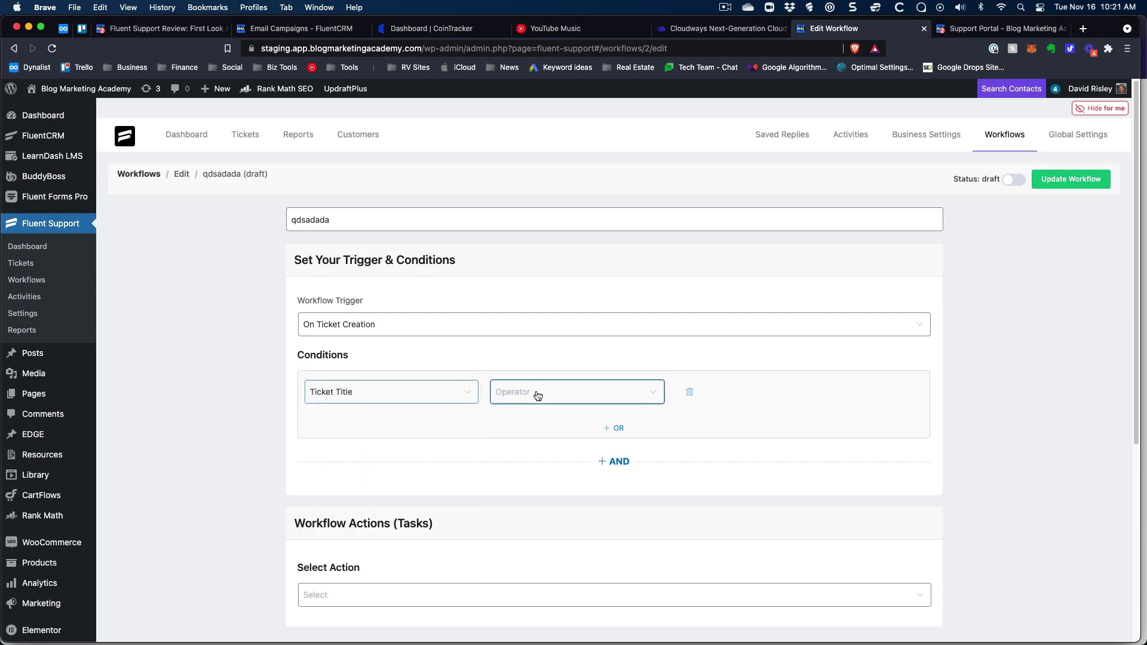
click(528, 431)
click(696, 392)
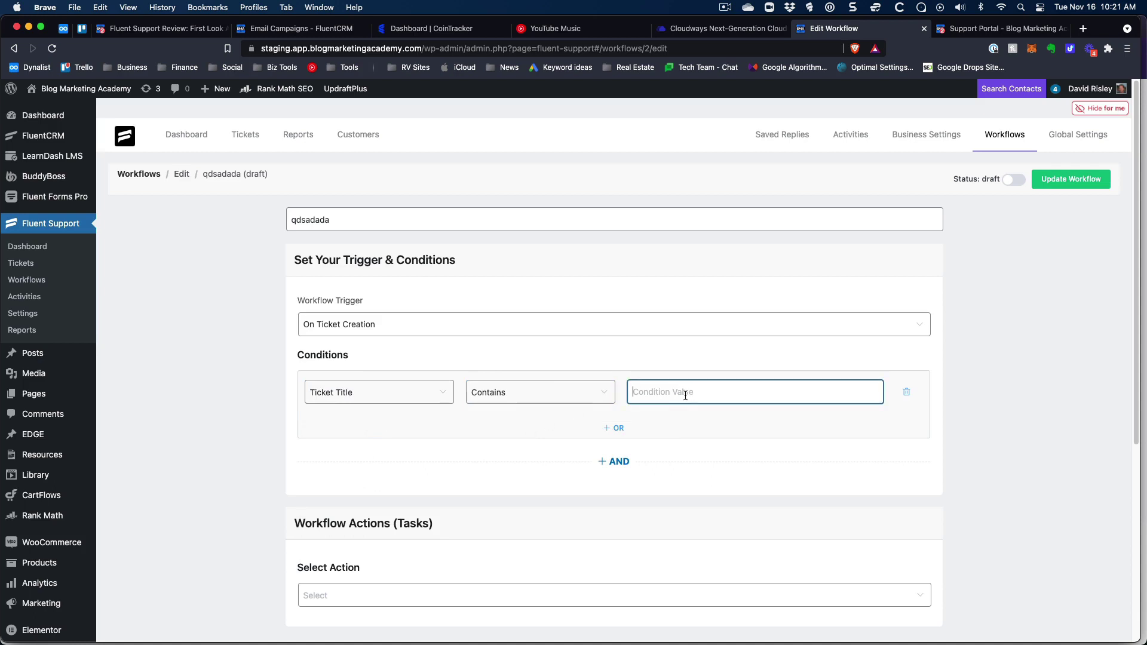
text(guest post)
click(1001, 361)
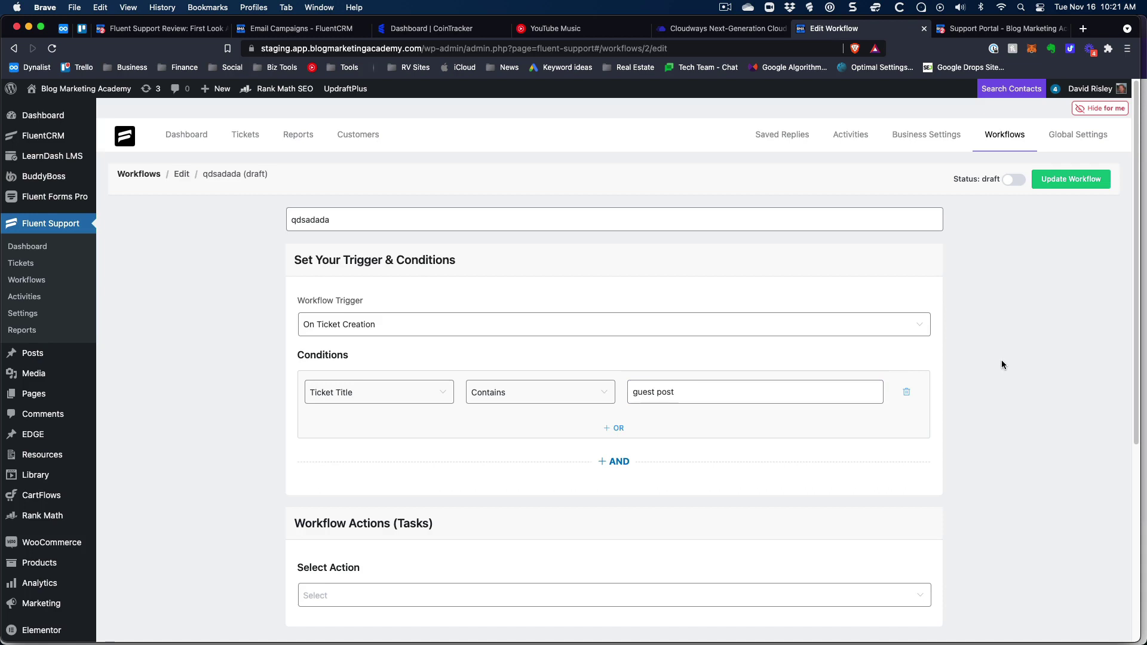
scroll(658, 358, down, 1)
double_click(422, 220)
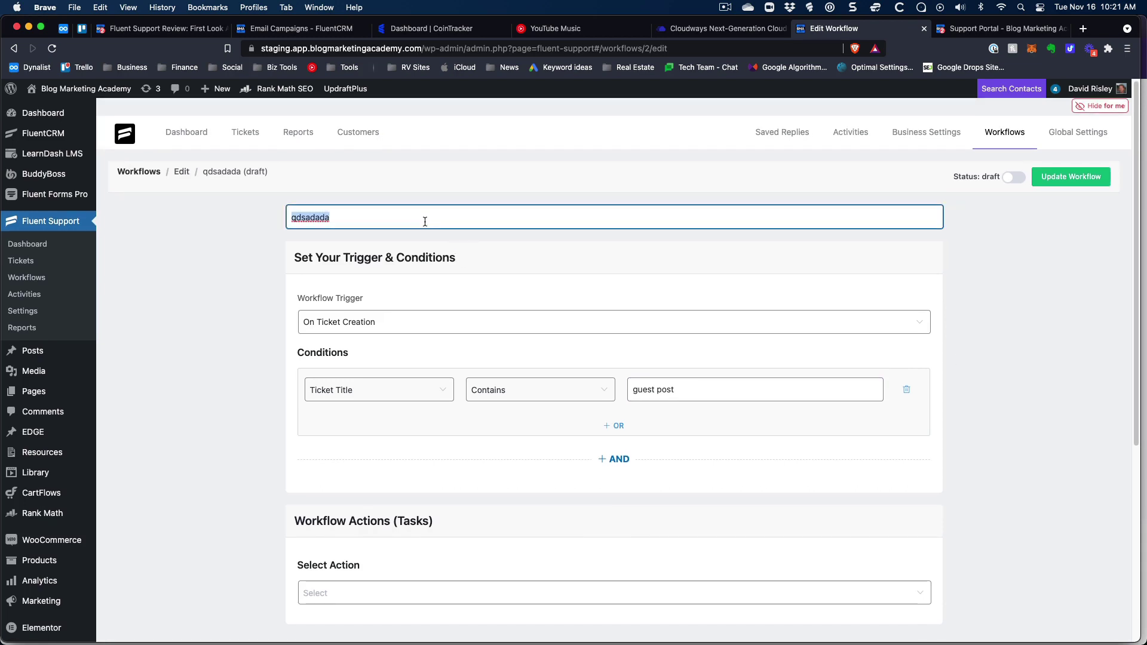
Name the draft workflow 'Filter Guest Post Crap' and scroll down to Workflow Actions.
text(Filter Guest Po)
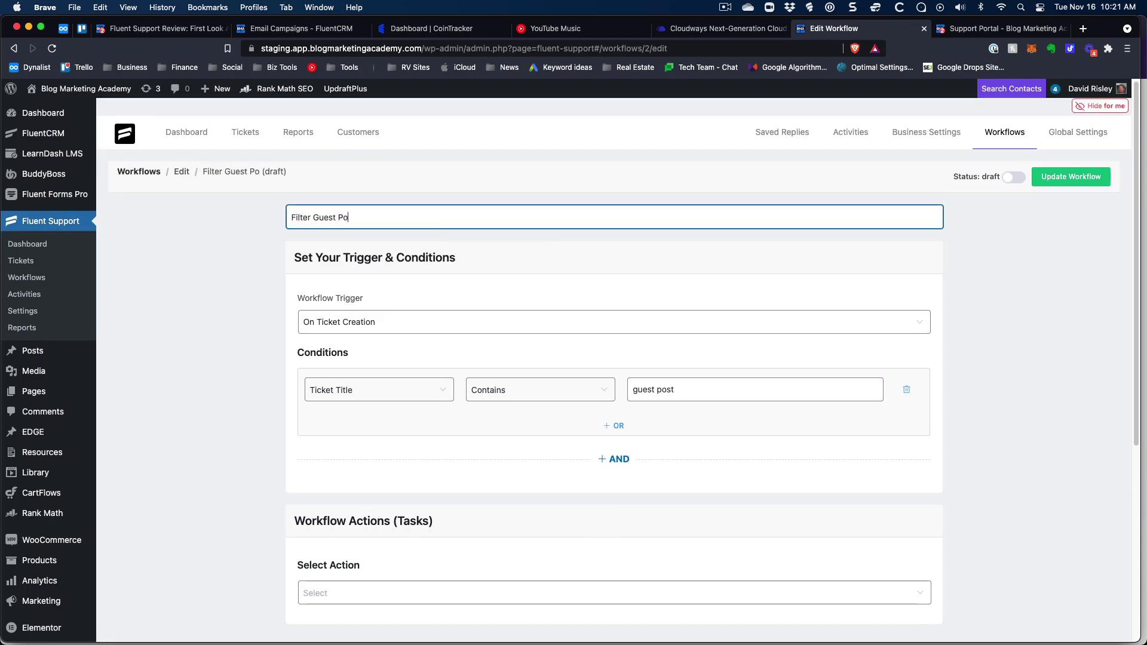
text(st Crap)
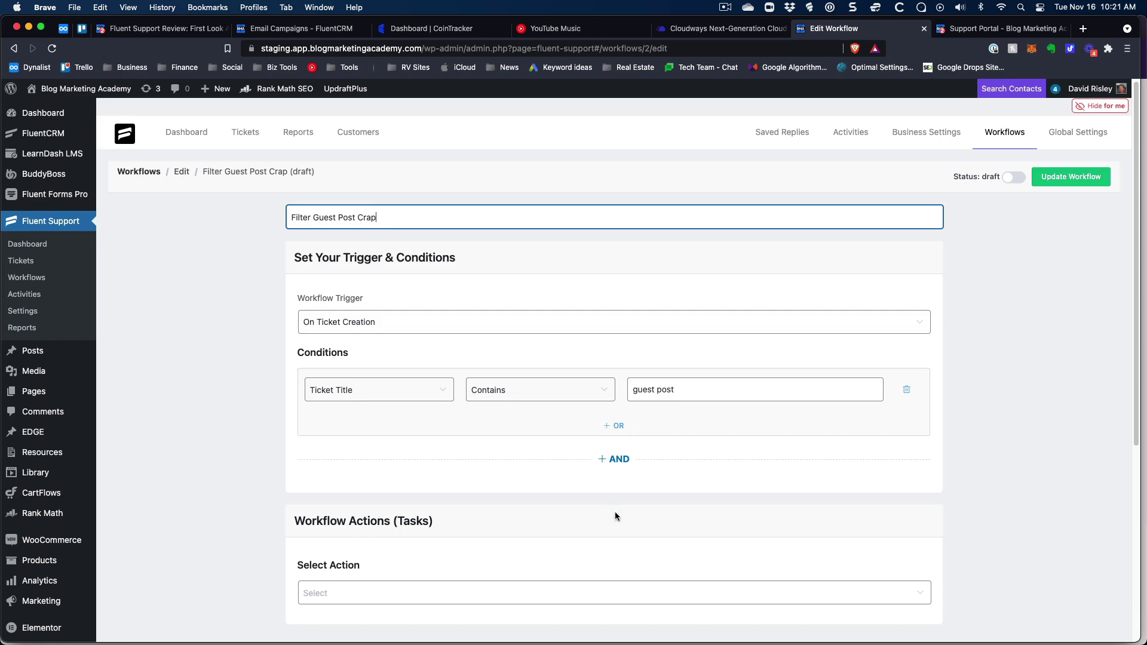
click(1009, 326)
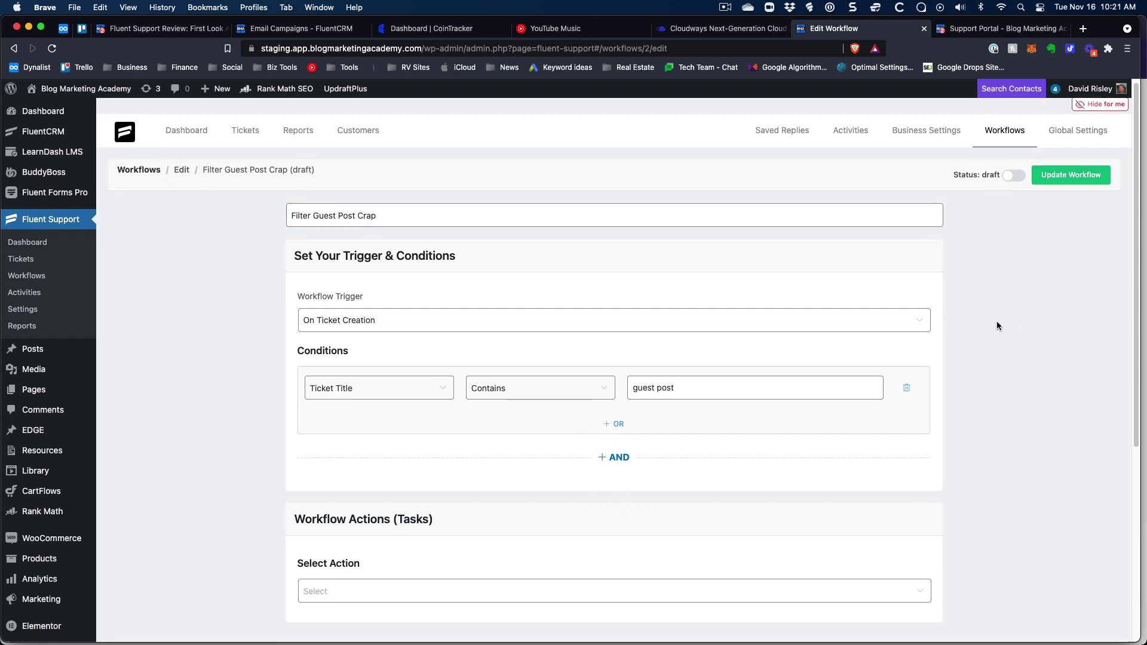
scroll(997, 321, down, 3)
scroll(998, 325, down, 2)
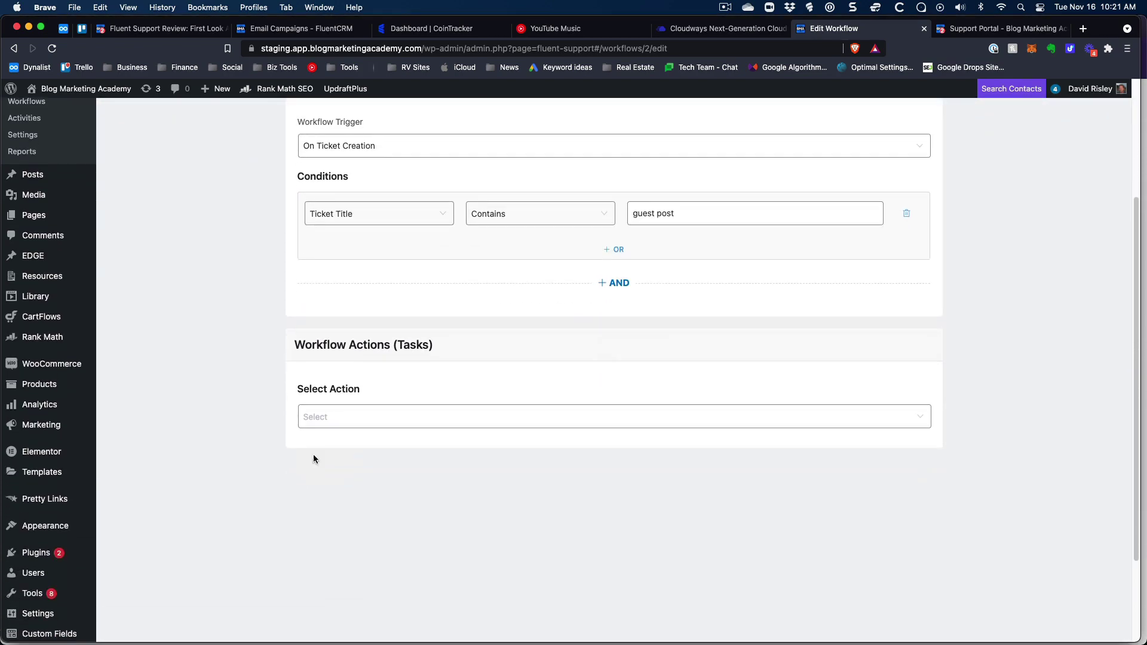
Add a Close Ticket action with the title 'Close Ticket' and save it.
click(391, 425)
click(366, 523)
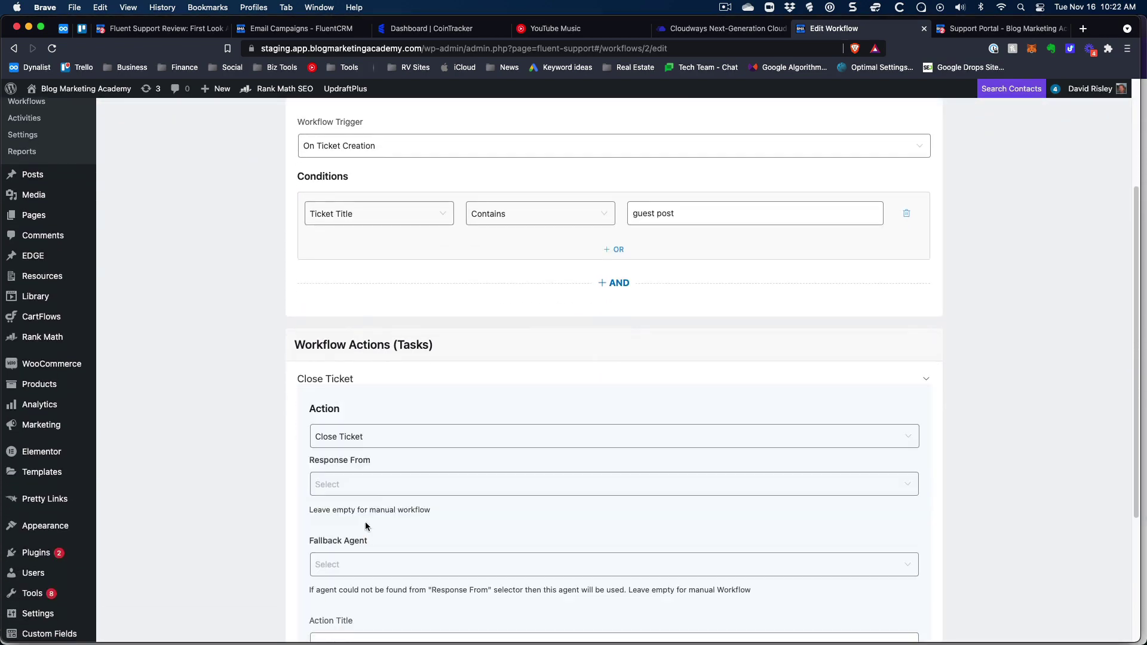
scroll(257, 457, down, 5)
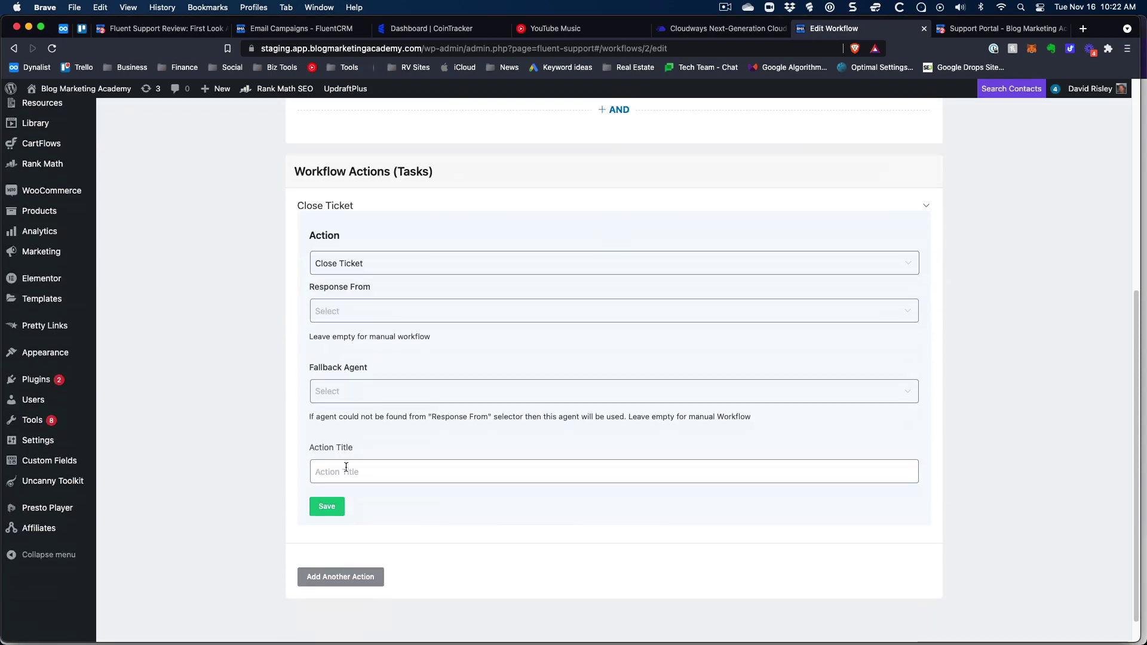
click(382, 465)
text(Close )
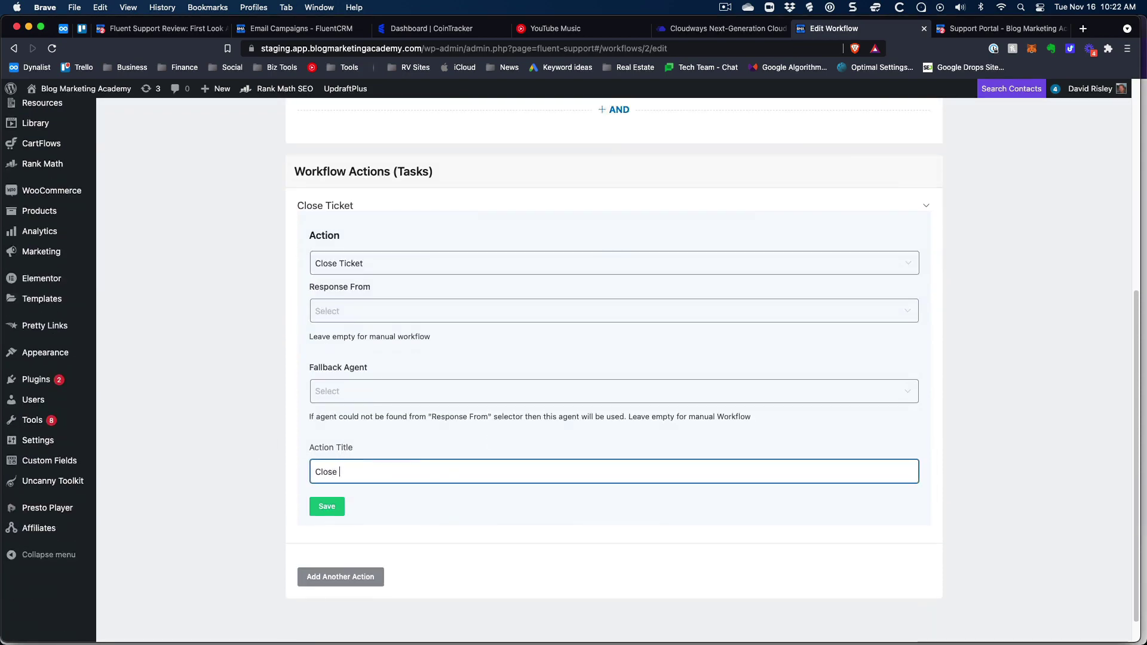
text(Ticket)
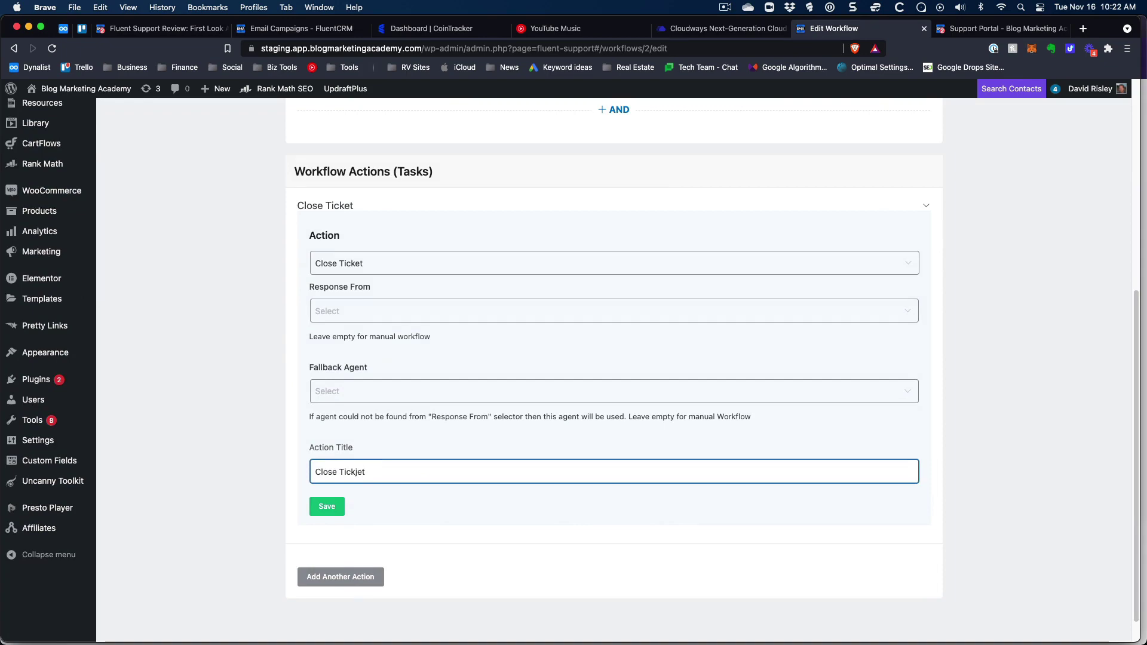
click(327, 505)
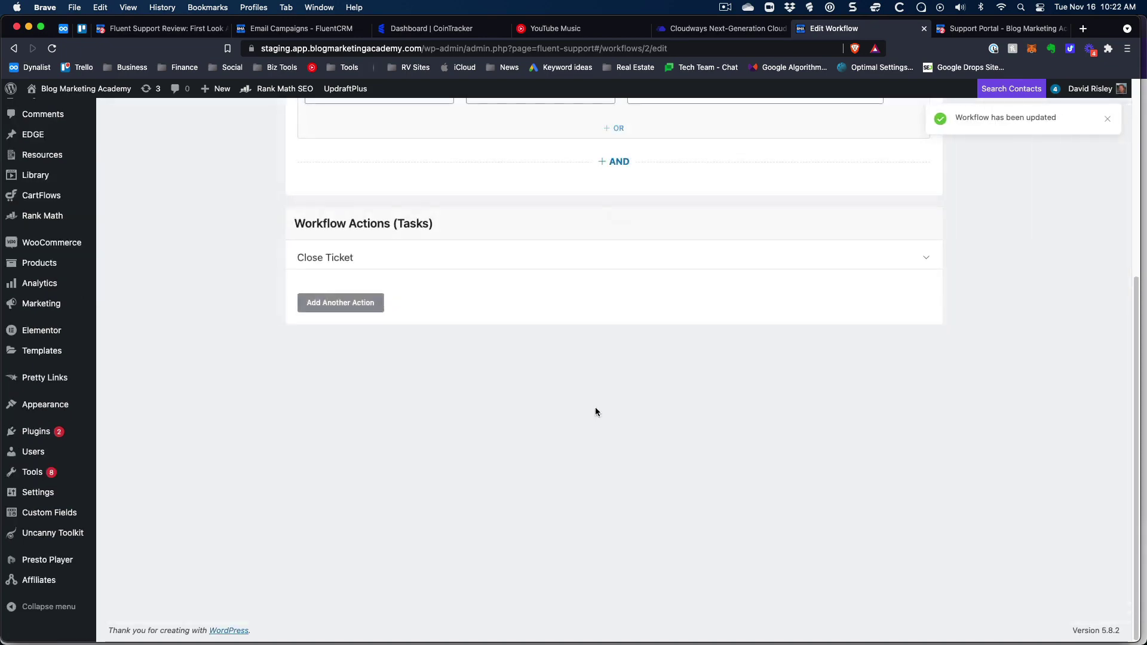
scroll(596, 408, up, 3)
Add another action slot, look at its action list, and leave it unselected.
click(344, 507)
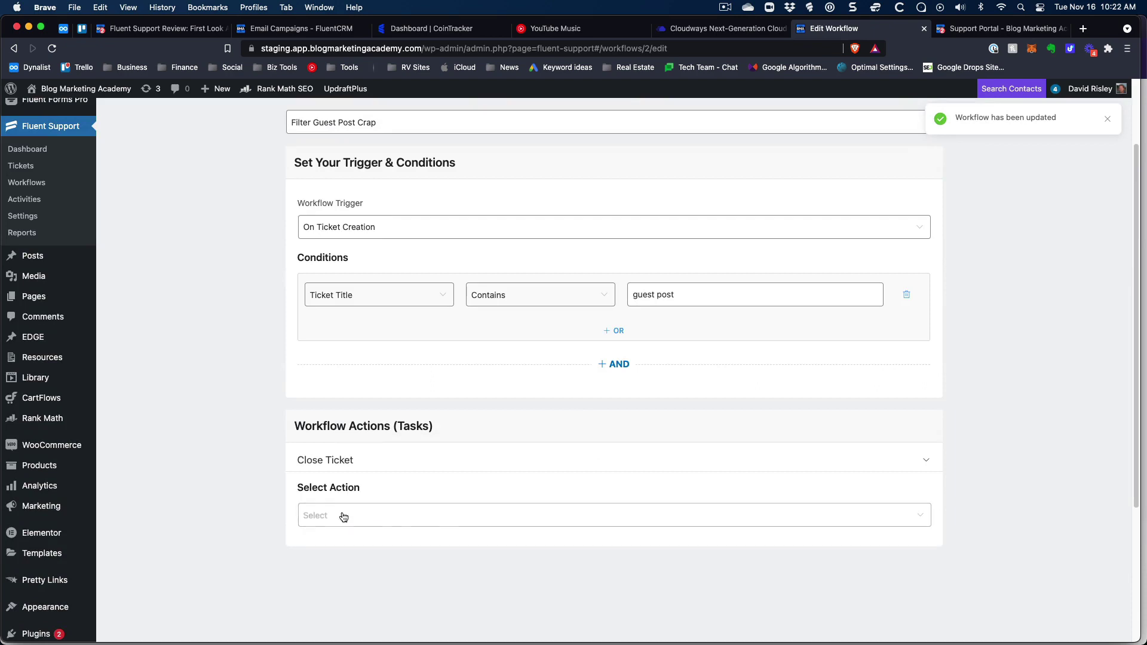
click(395, 524)
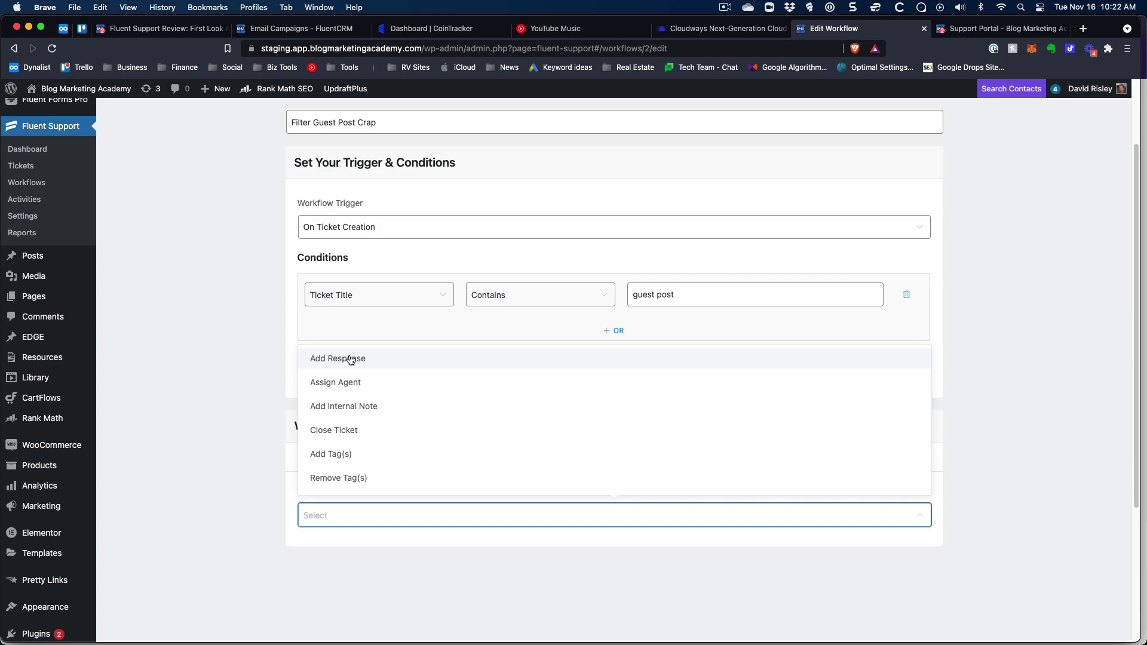
click(224, 432)
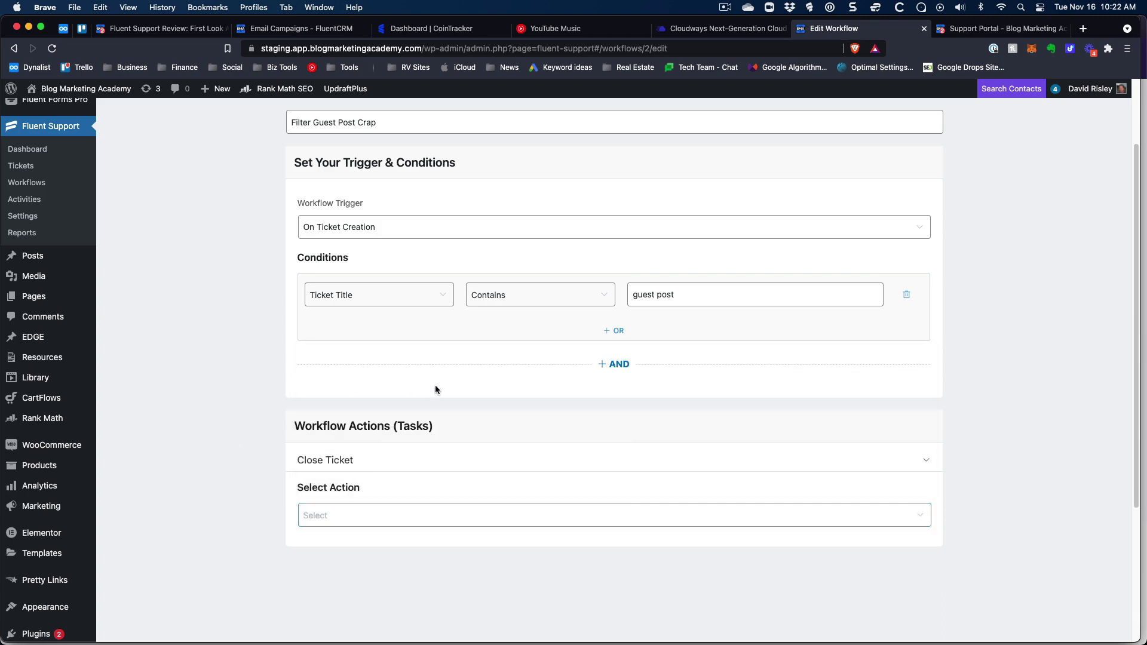
scroll(435, 385, up, 2)
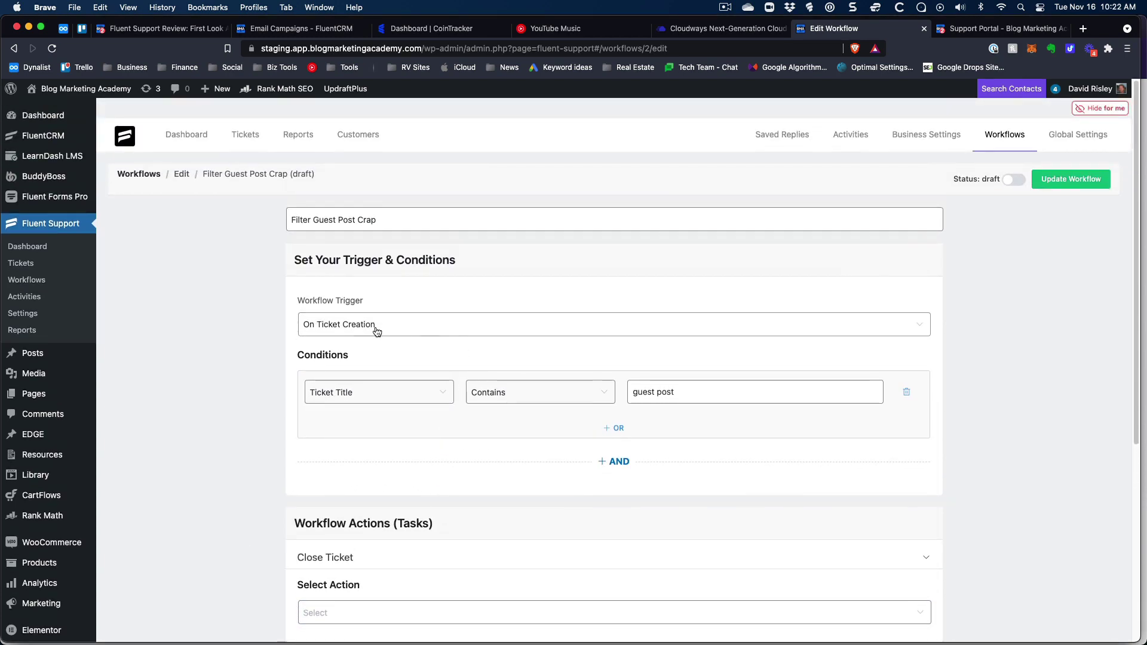
Update the 'Filter Guest Post Crap' workflow and return to All Workflows.
click(1090, 184)
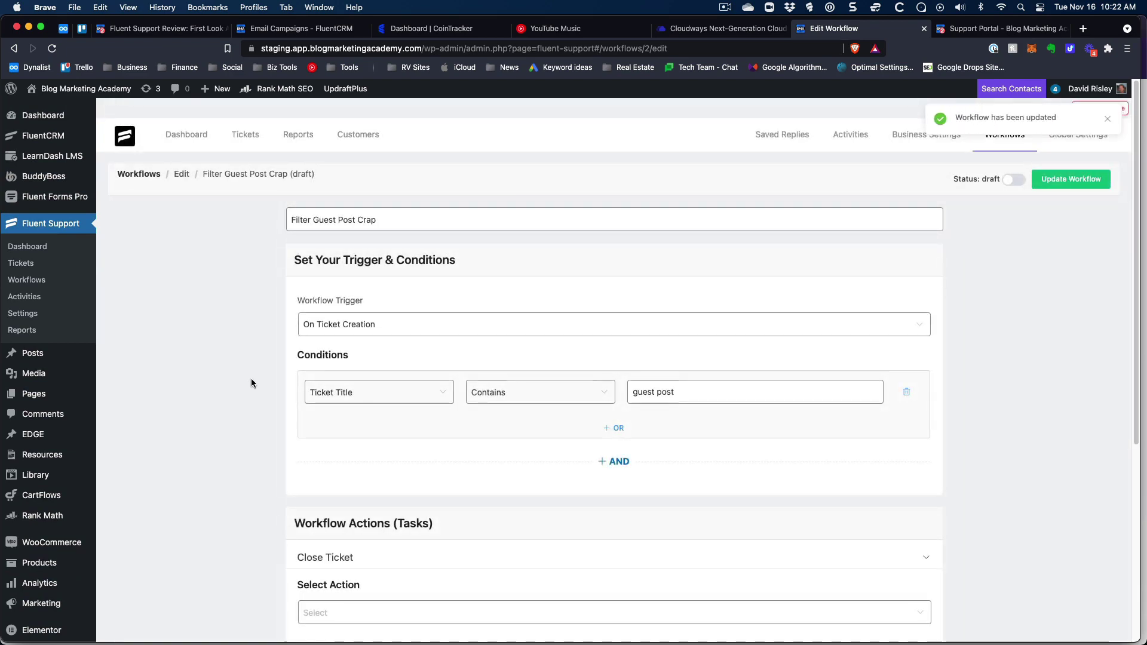
click(137, 177)
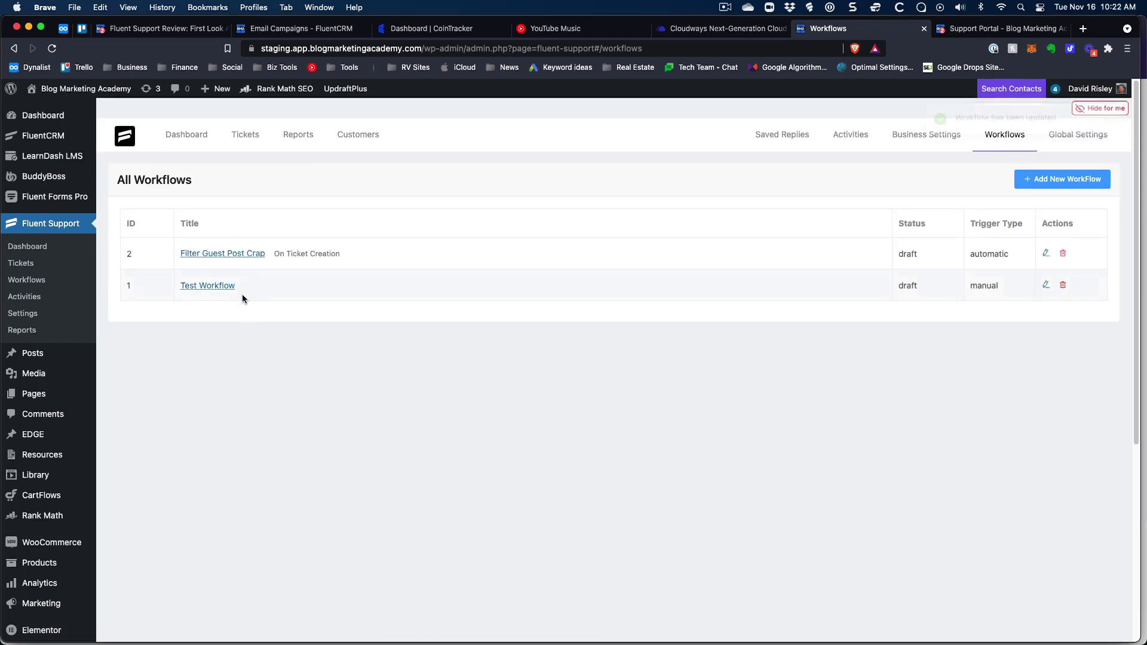
Open and cancel the Add a New Workflow dialog, then go to Global Settings.
click(1051, 179)
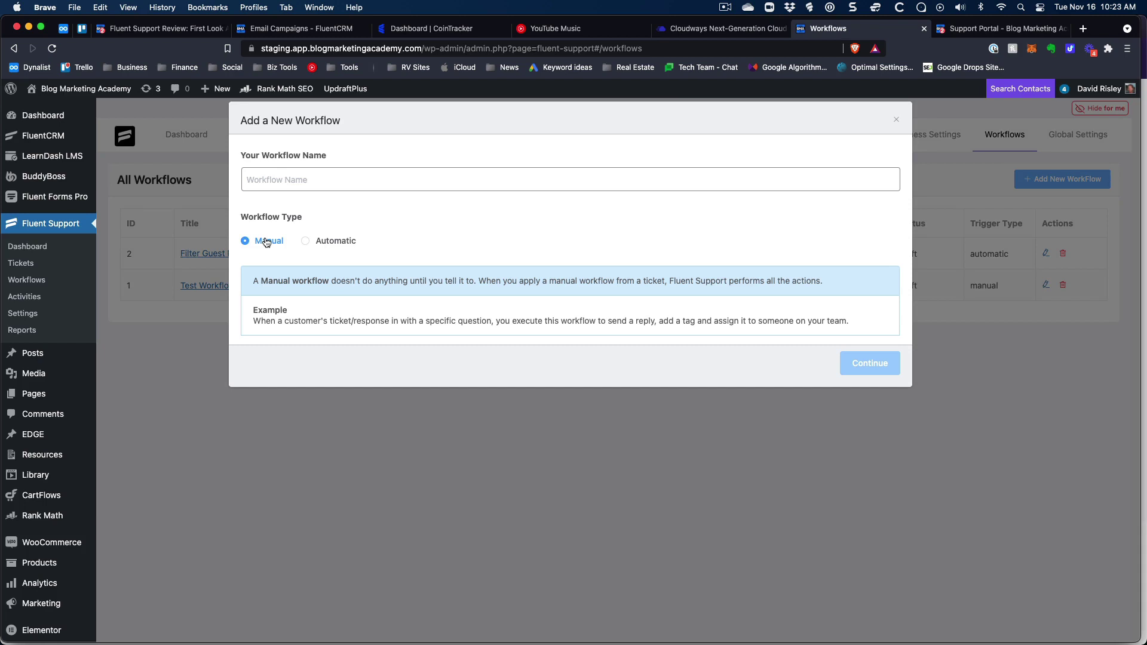
click(895, 121)
click(1076, 136)
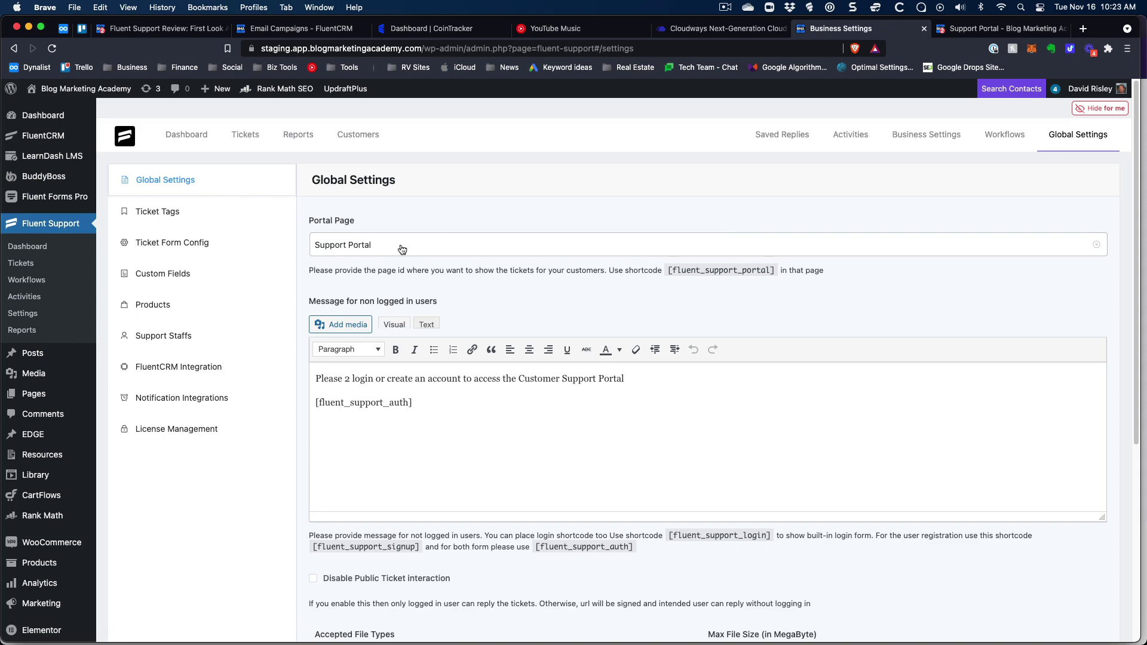
Look through Global Settings, toggling the Photos file type, then view Ticket Tags.
scroll(424, 250, down, 2)
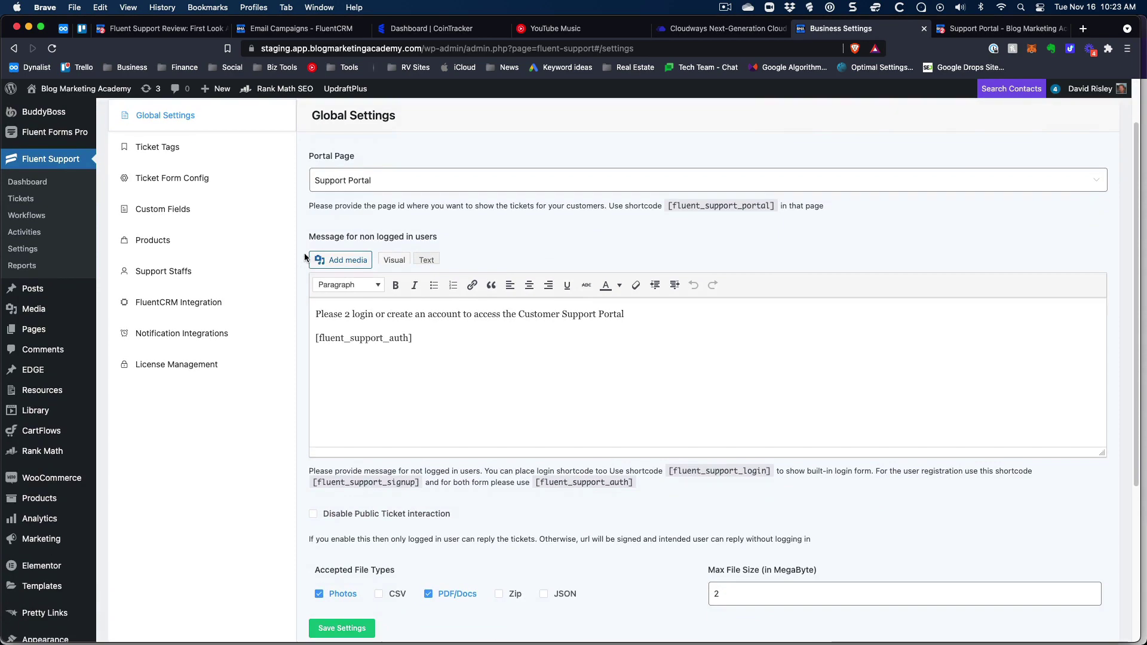
drag(441, 354, 304, 310)
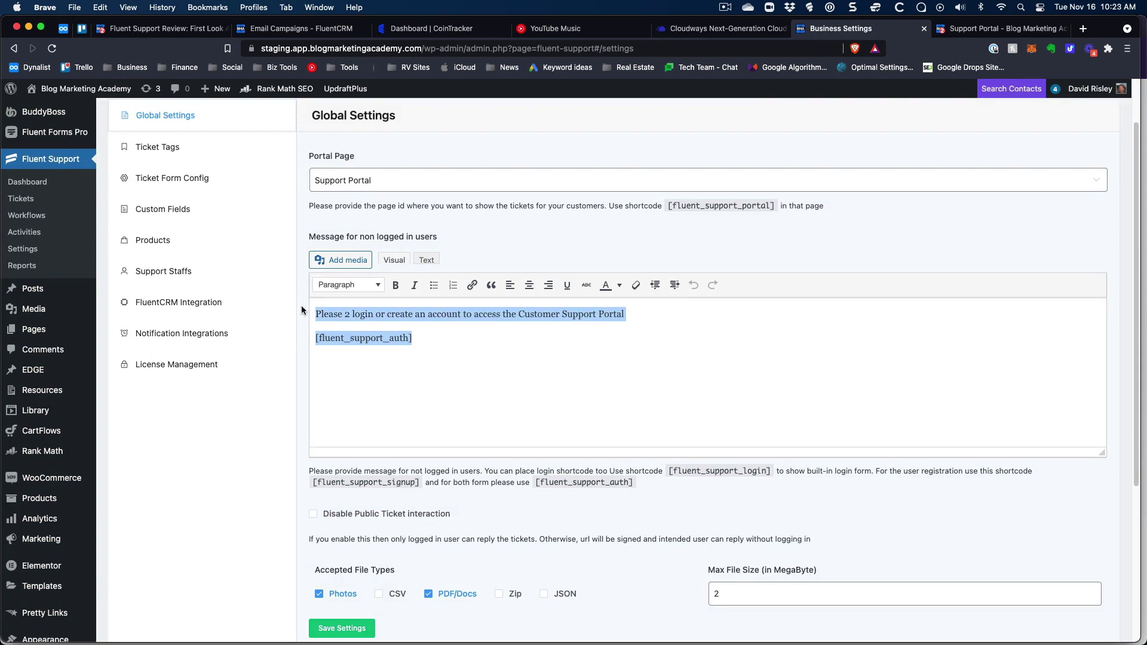
scroll(379, 411, down, 4)
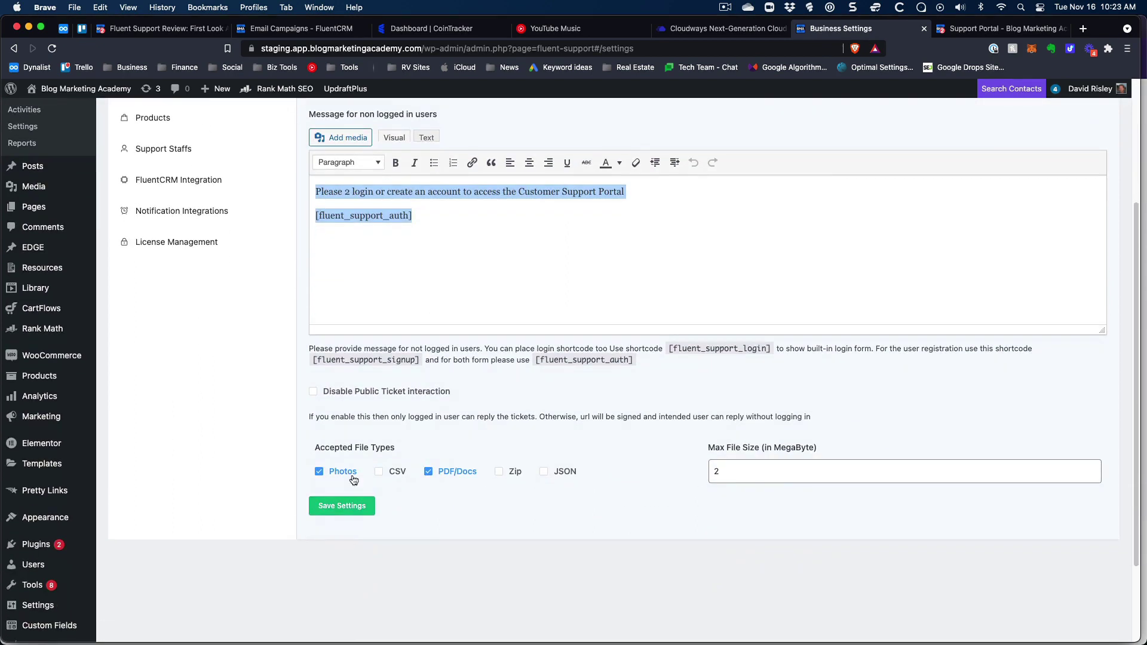
click(318, 470)
click(343, 506)
scroll(251, 359, up, 5)
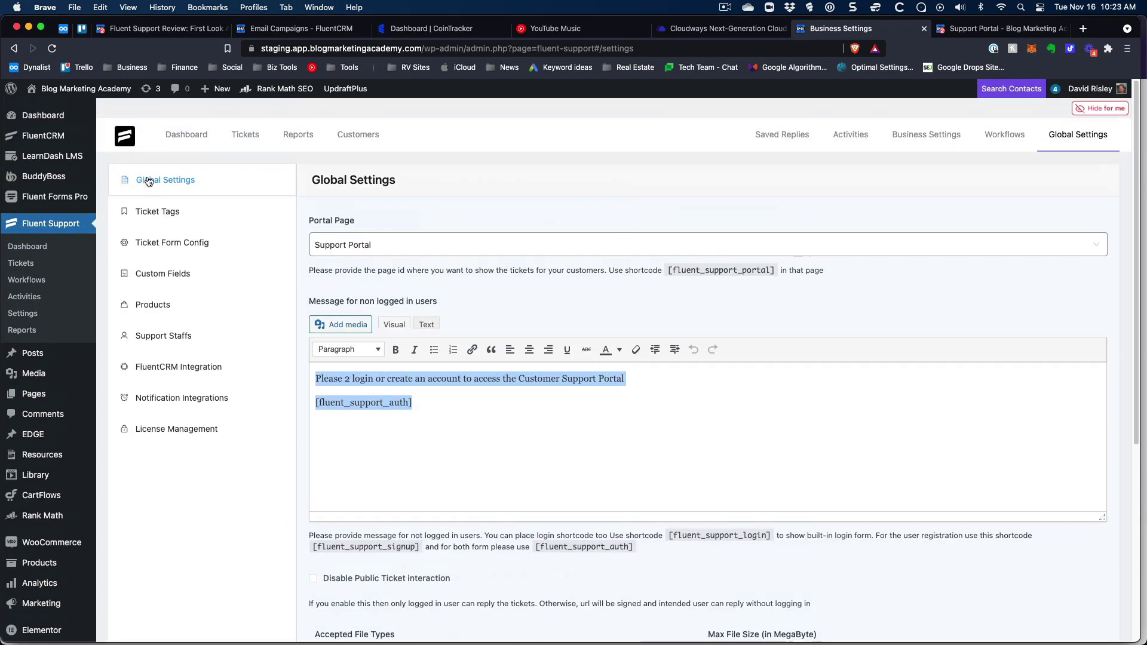
click(173, 215)
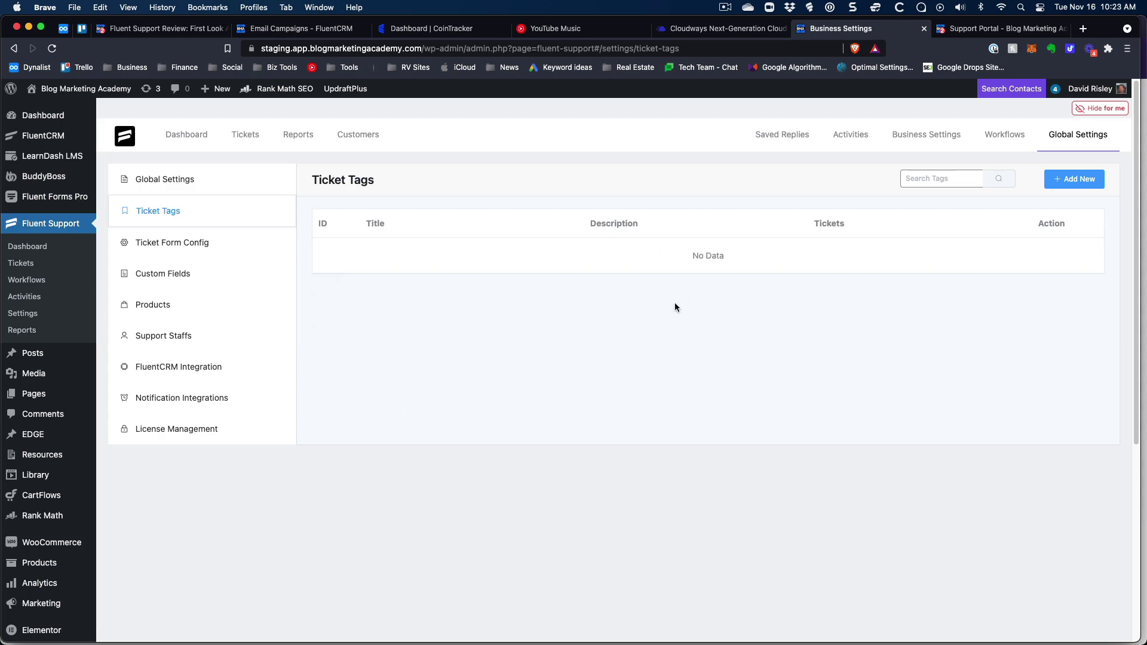
Review Ticket Form Config, with knowledge base suggestion toggled on then back off, then view Custom Fields.
click(169, 245)
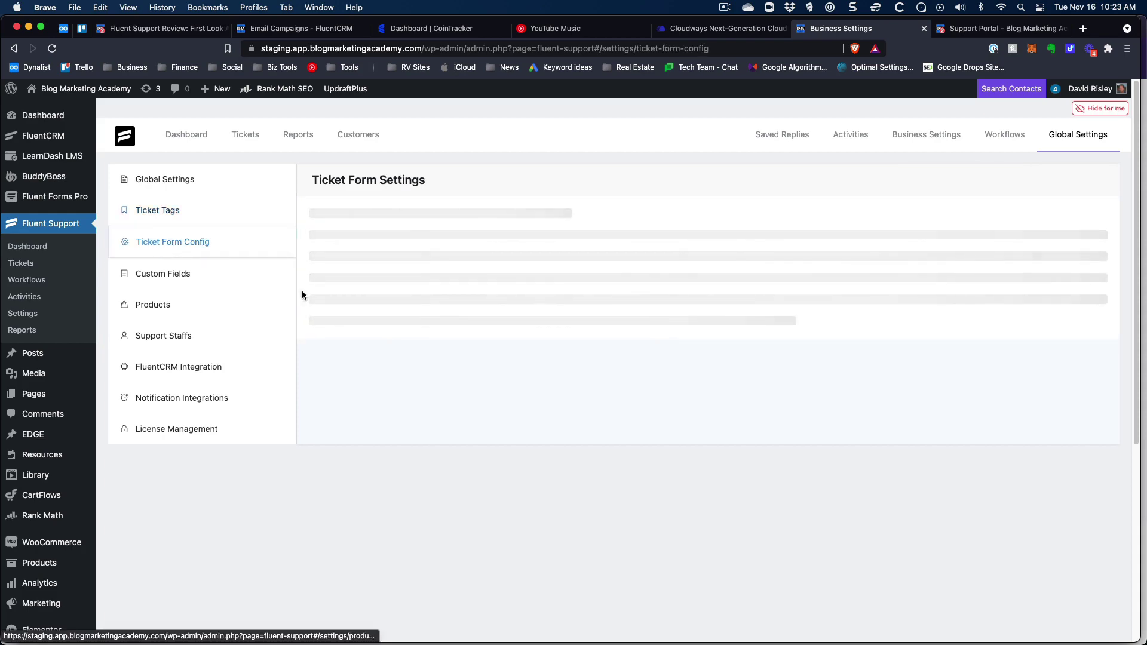
scroll(380, 320, down, 3)
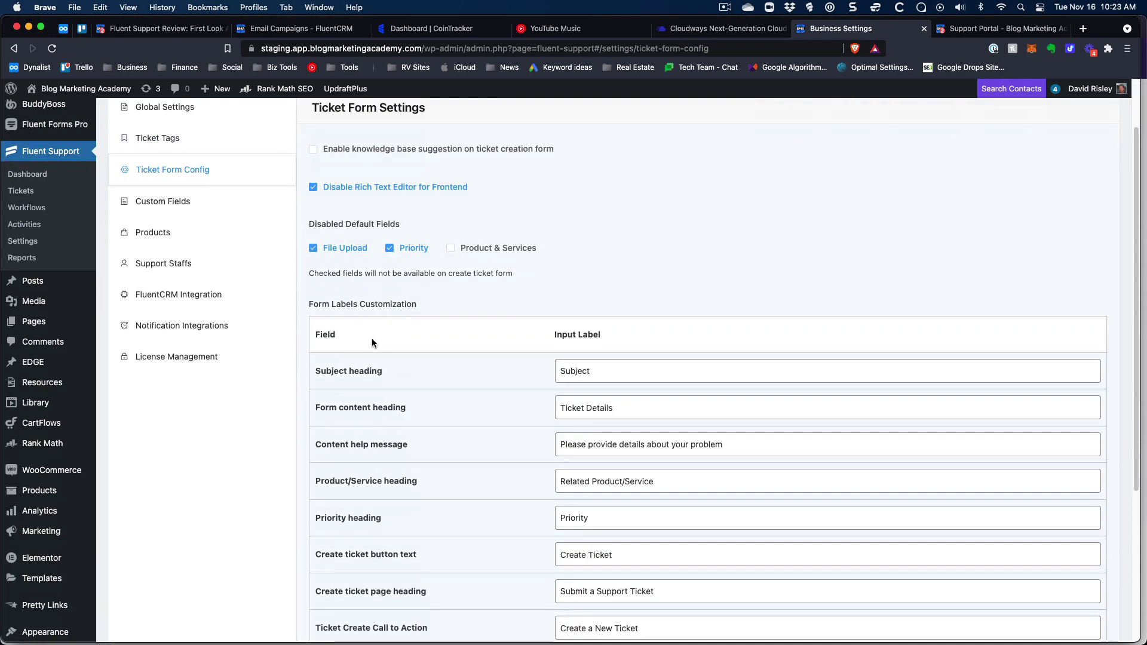
scroll(450, 355, down, 3)
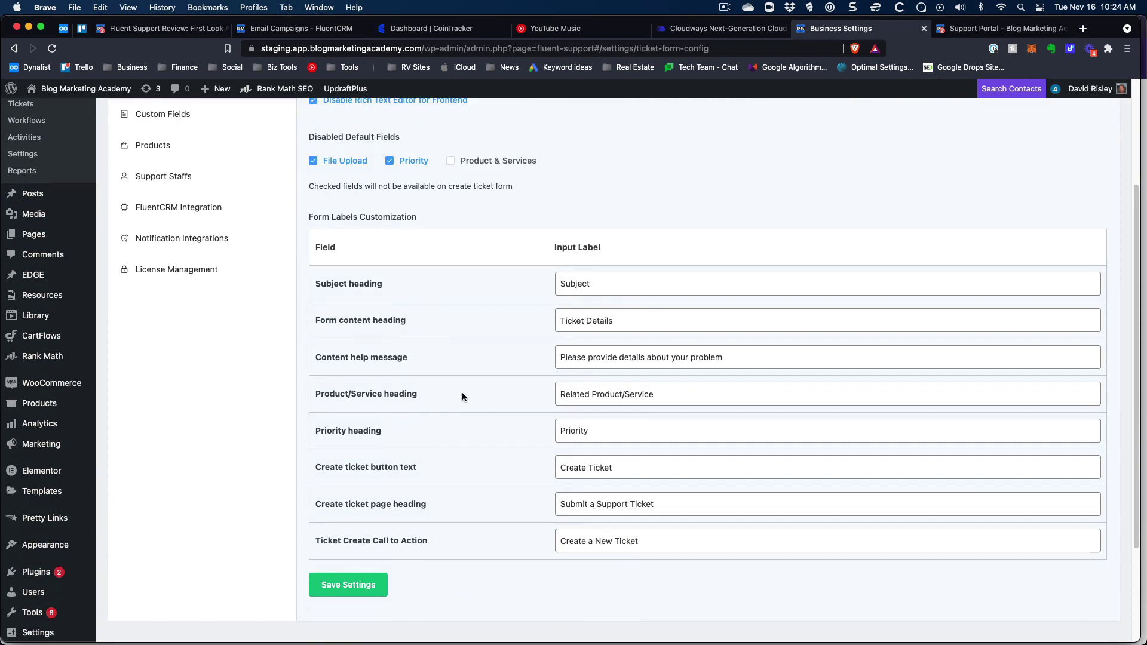
scroll(461, 392, up, 1)
scroll(465, 362, up, 5)
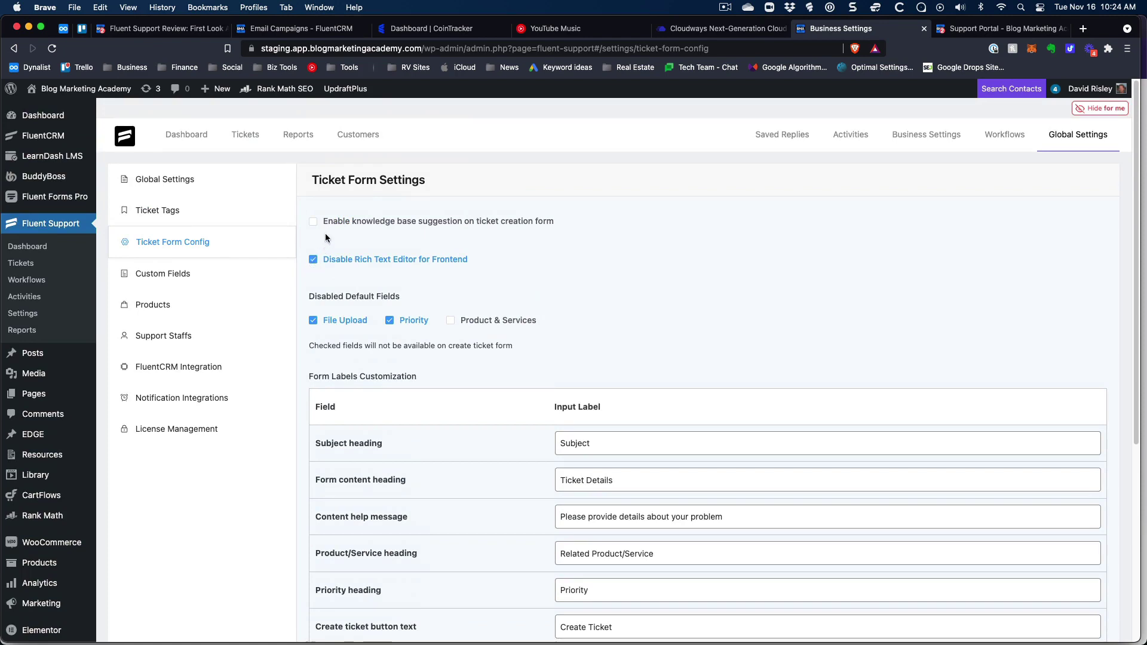
click(312, 222)
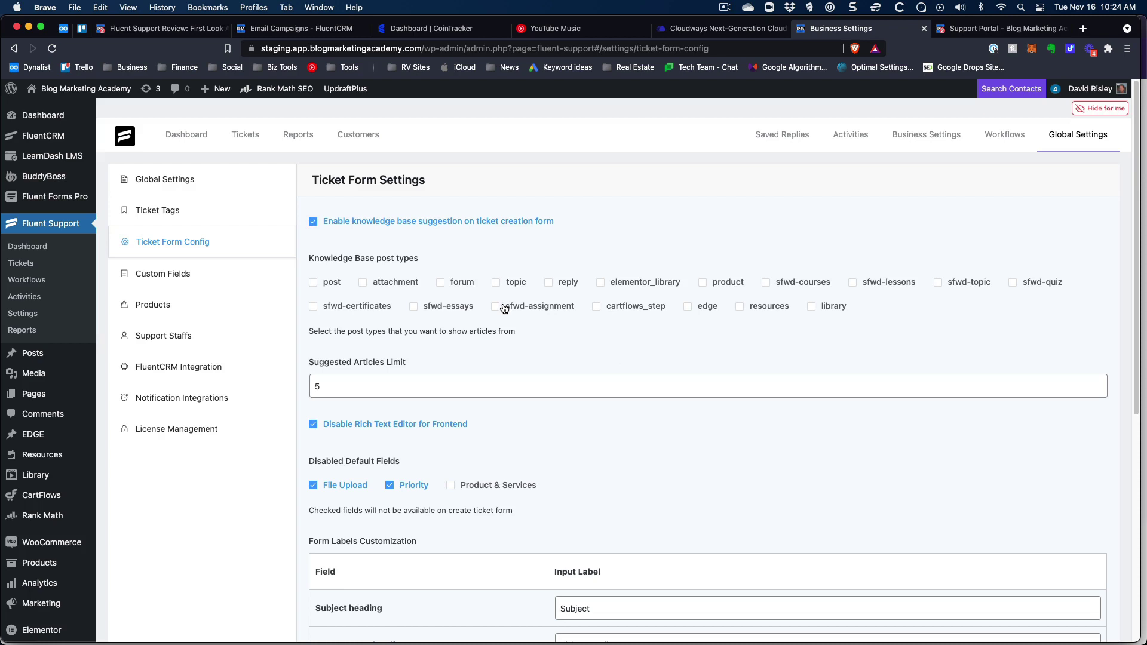
click(313, 222)
click(160, 274)
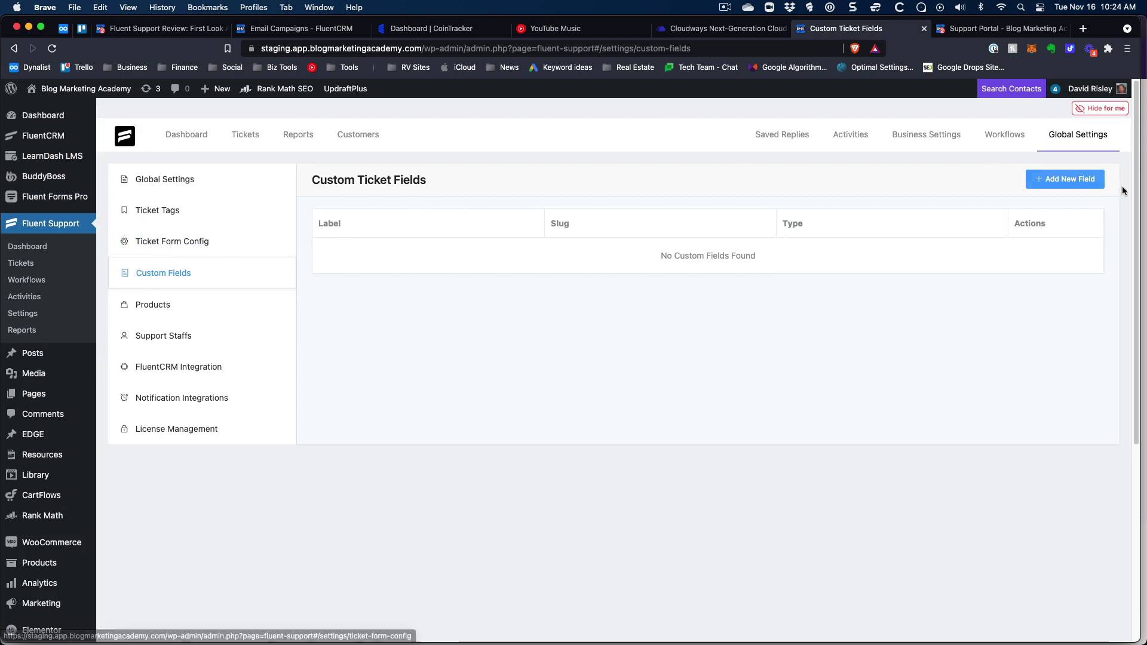
Try a Single Line Text field with conditional logic, discard it, then view Products.
click(1085, 182)
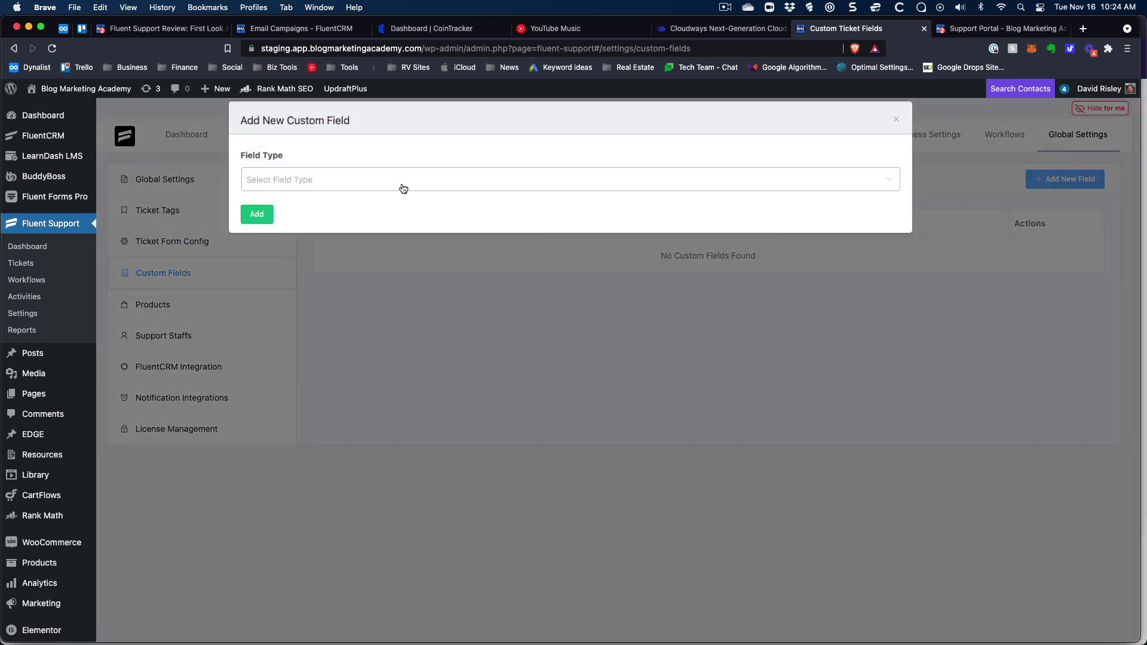
click(402, 187)
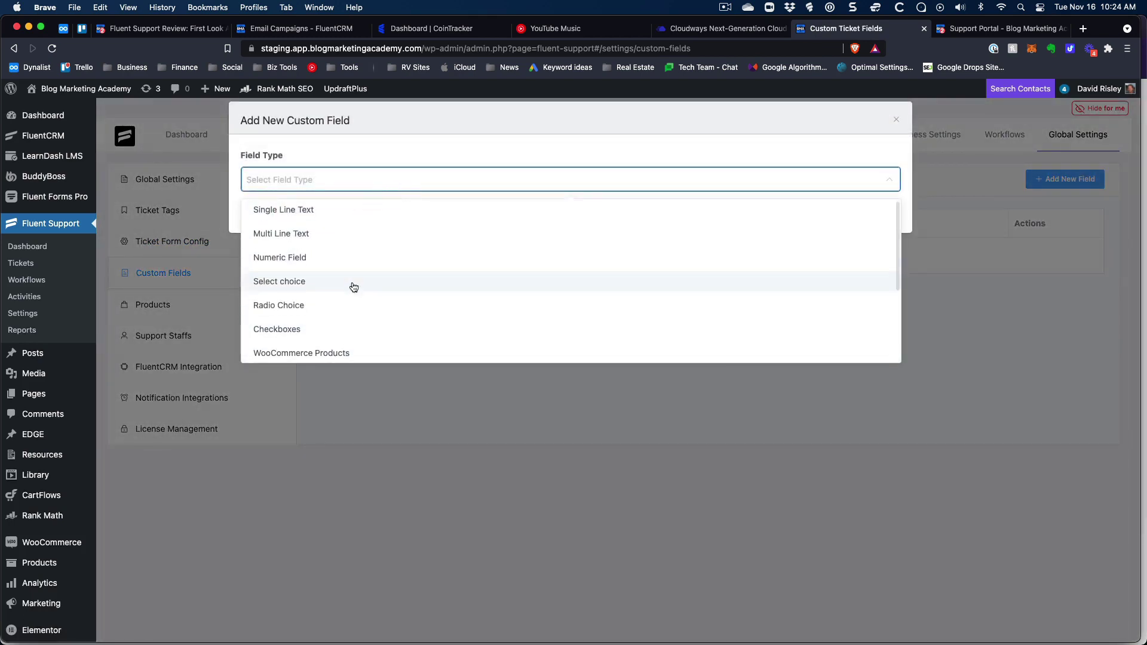
scroll(351, 286, down, 4)
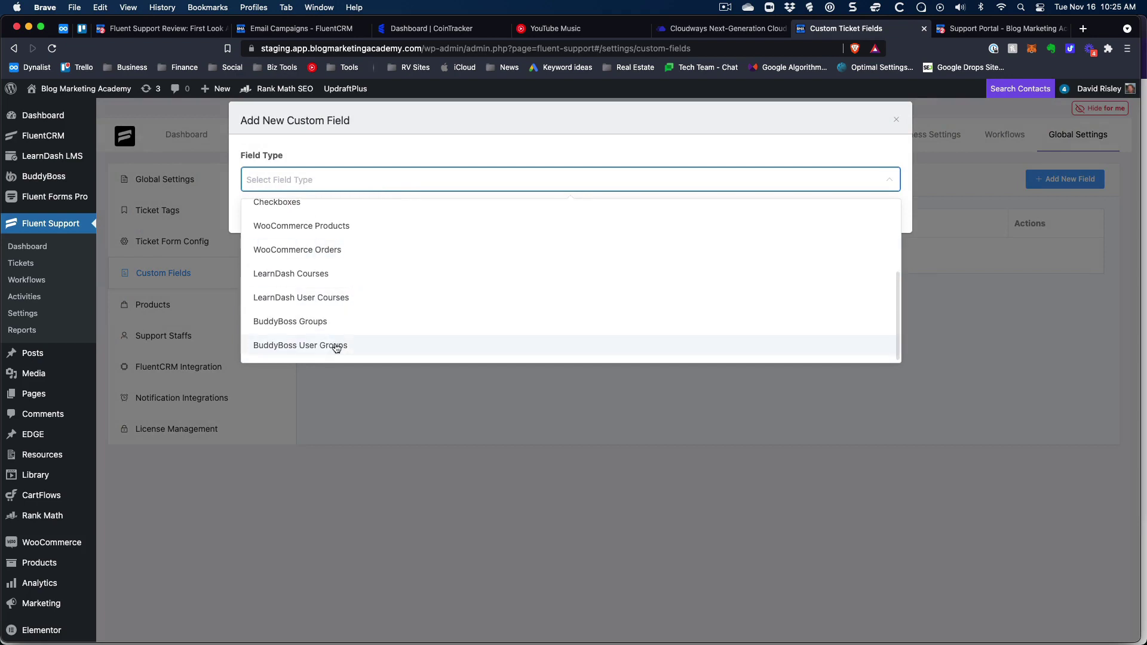
scroll(332, 313, up, 2)
scroll(333, 315, up, 3)
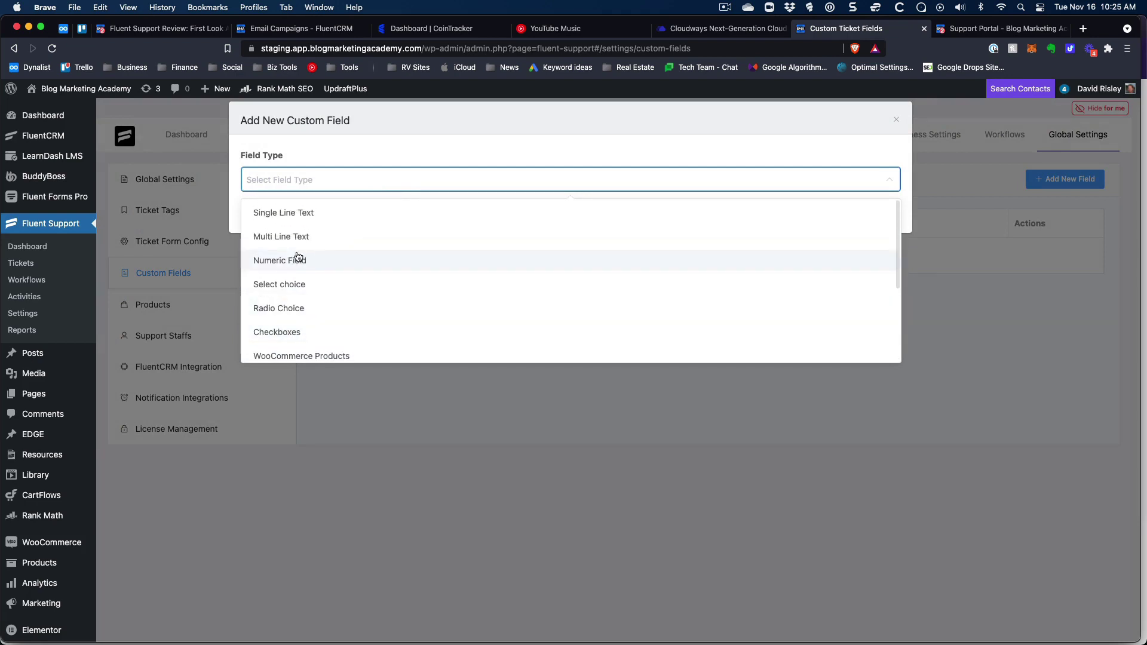
click(291, 214)
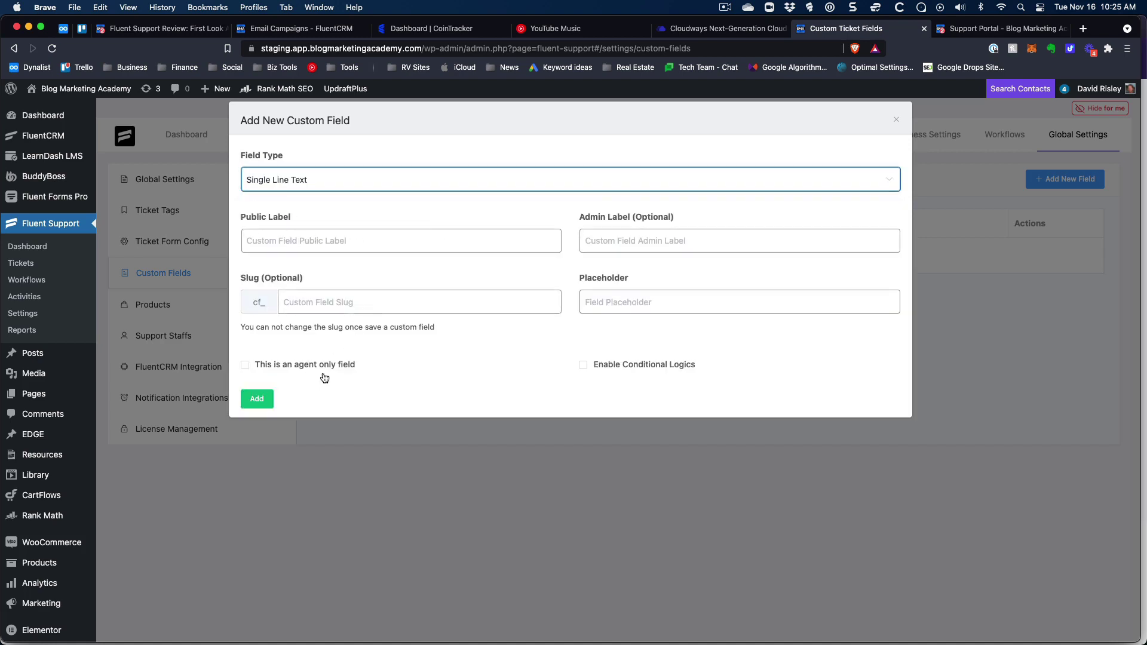
click(584, 366)
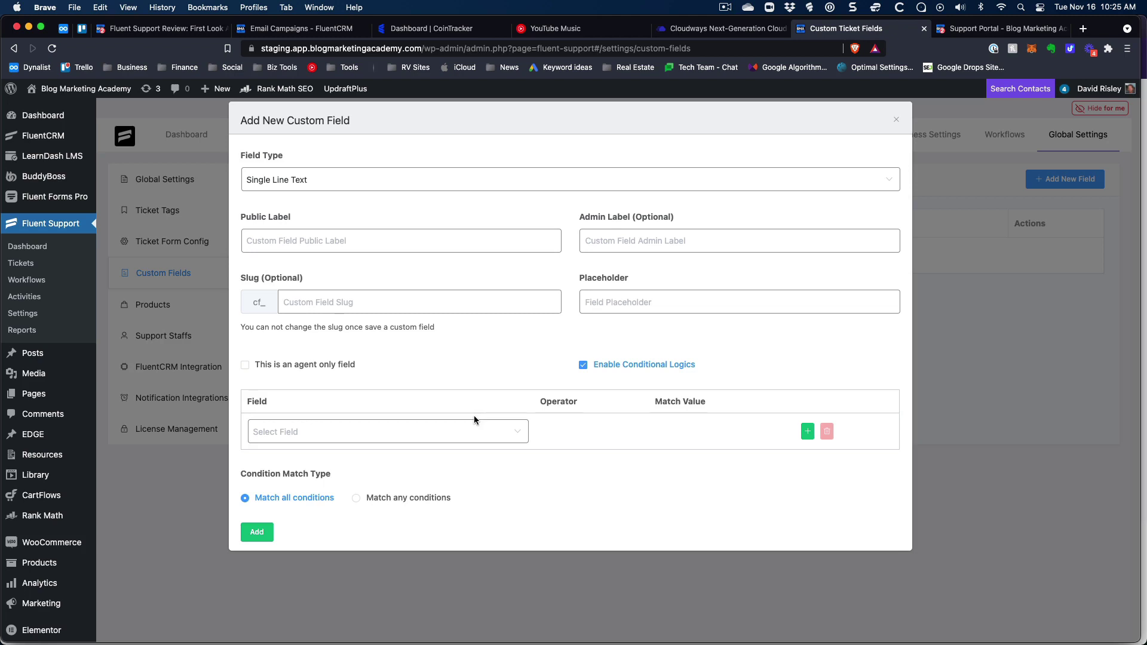
click(894, 121)
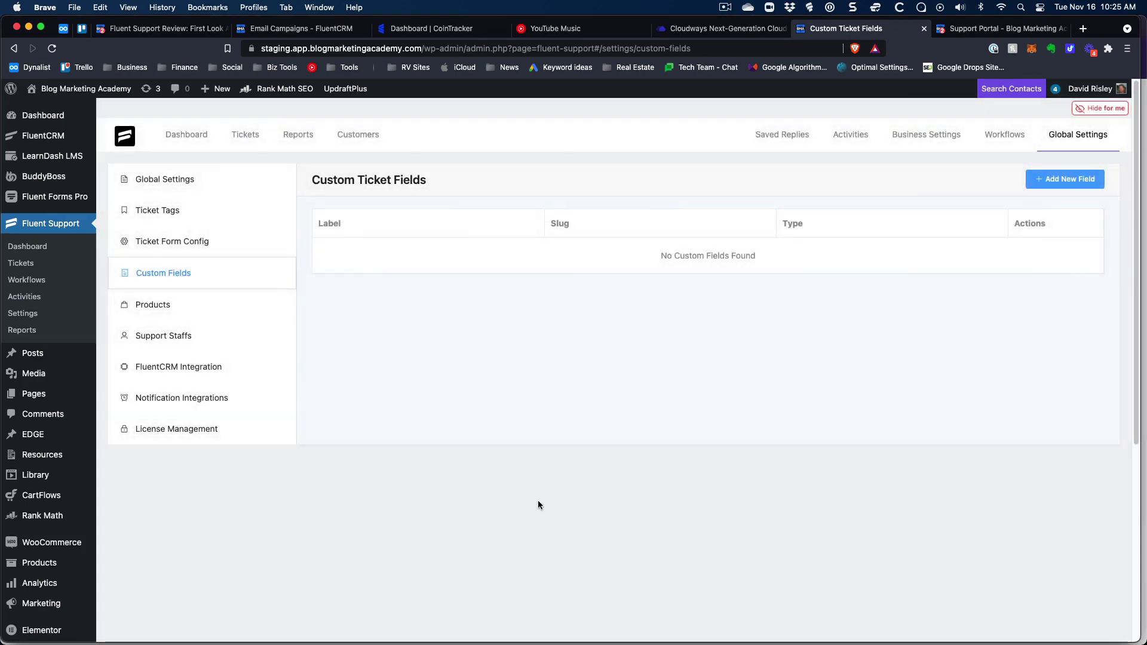
click(154, 306)
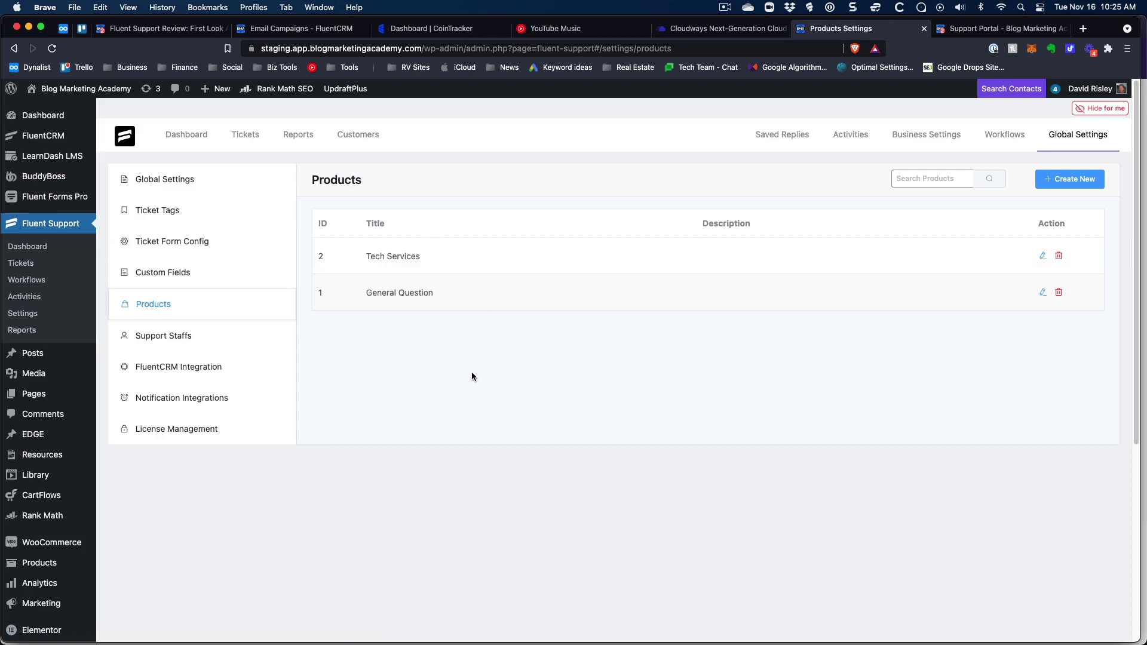
View the Support Staffs list, then open the FluentCRM Integration settings.
click(192, 336)
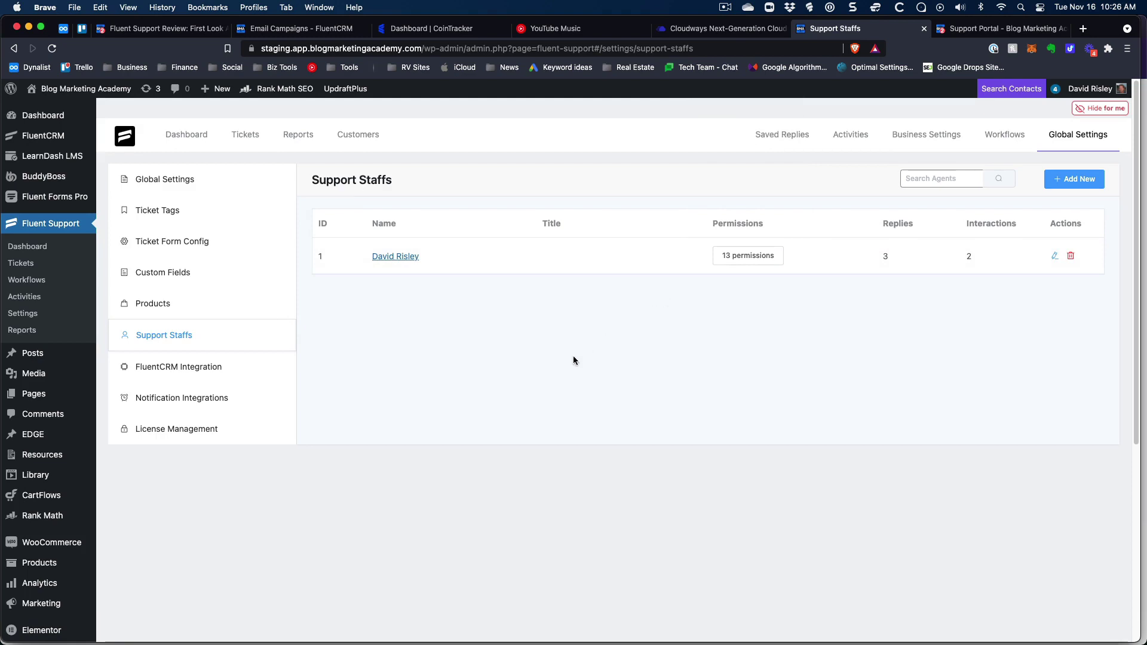
click(165, 368)
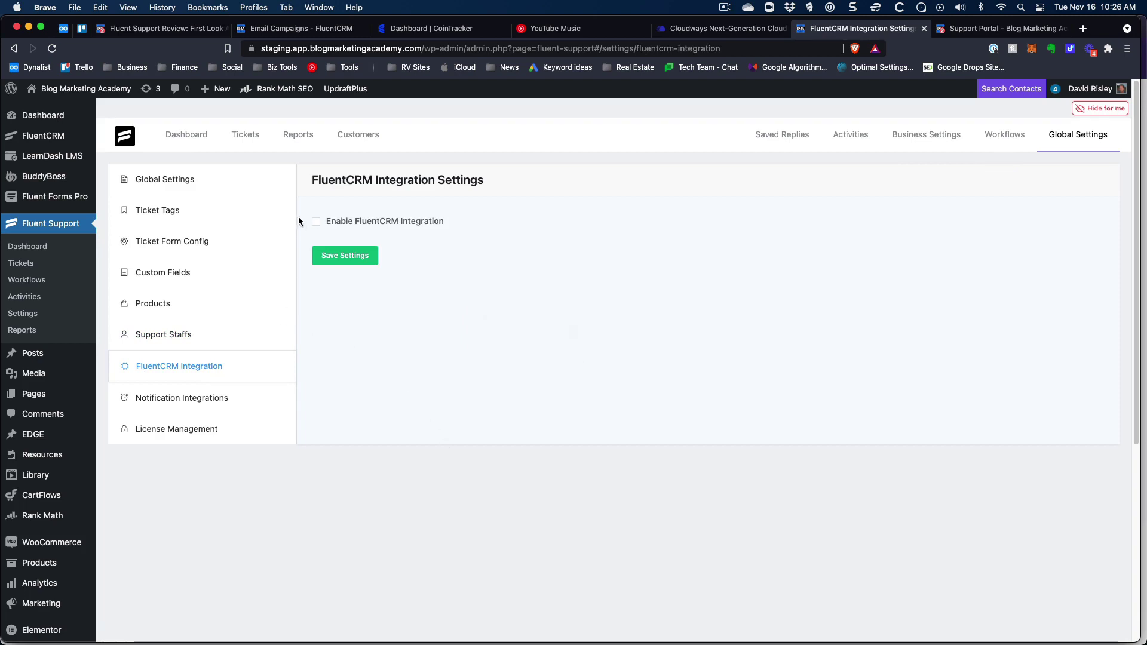
Preview FluentCRM integration but leave it disabled, then view the Telegram notification settings.
click(316, 221)
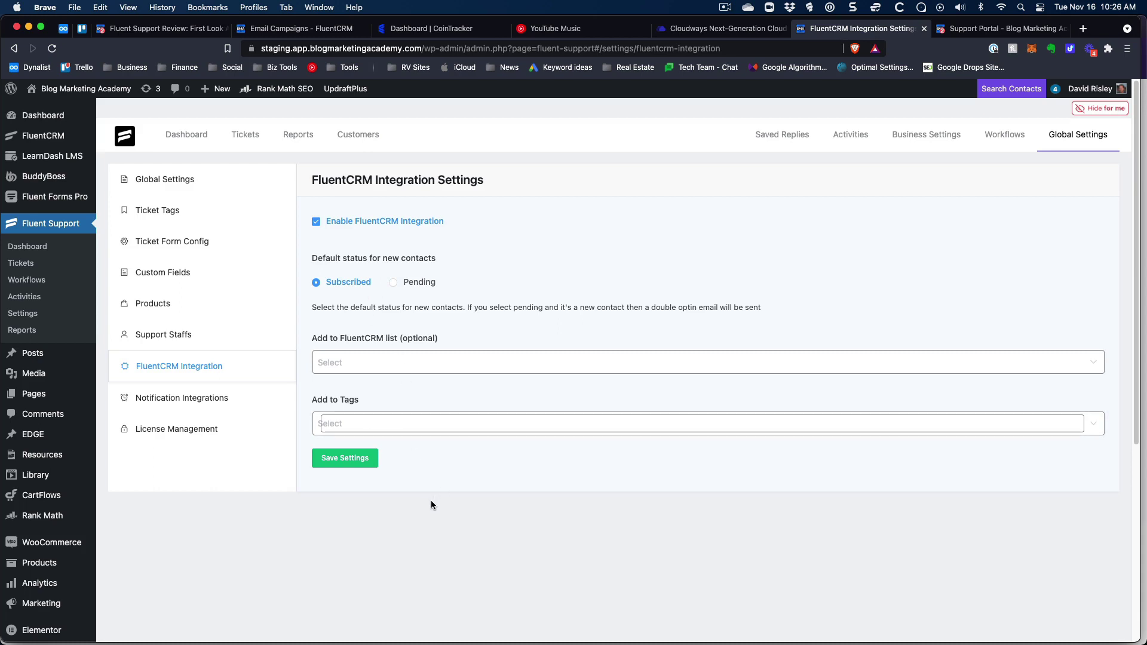
click(316, 222)
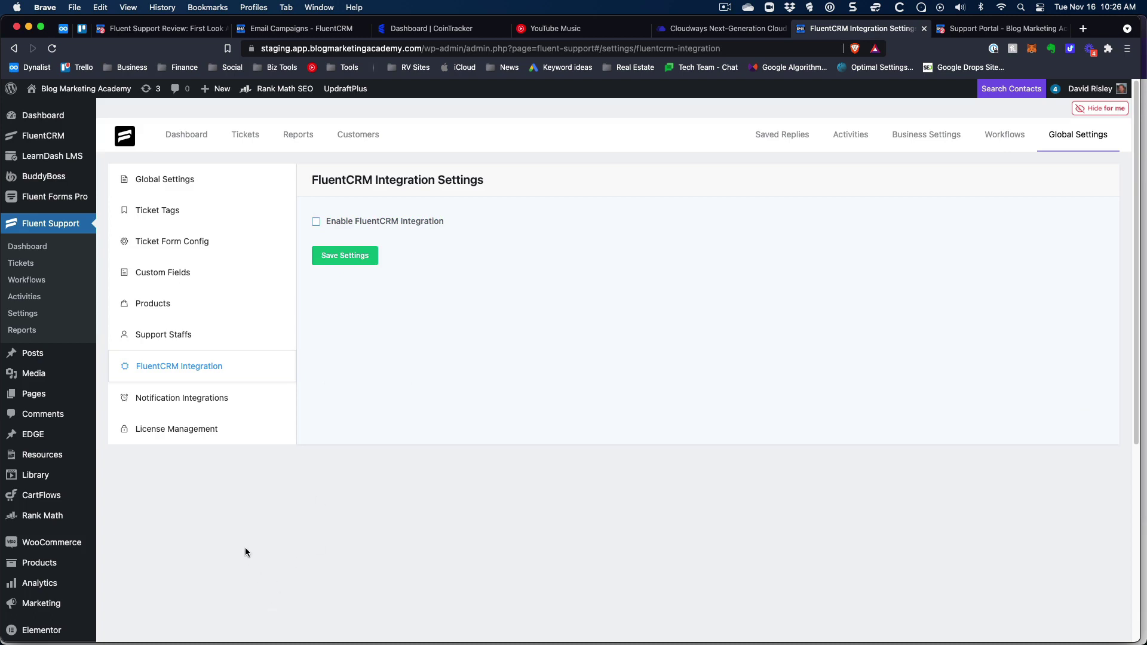
click(198, 402)
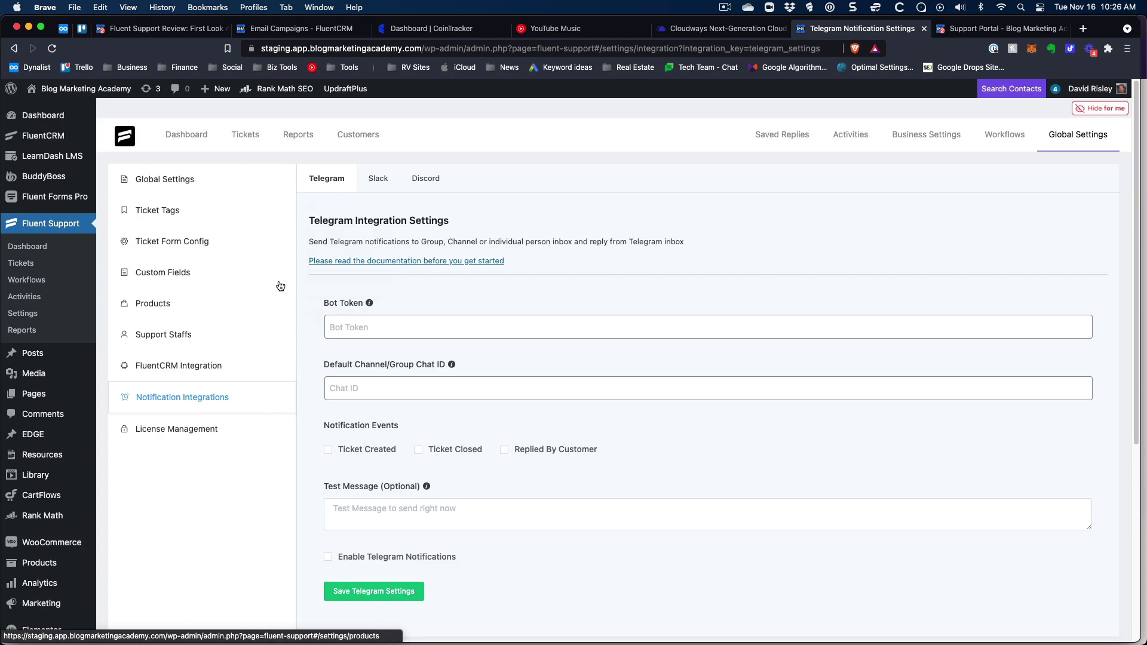
Review the unconfigured Telegram settings, then open Reports for ticket resolve stats and agent performance.
scroll(511, 338, down, 2)
scroll(517, 344, up, 2)
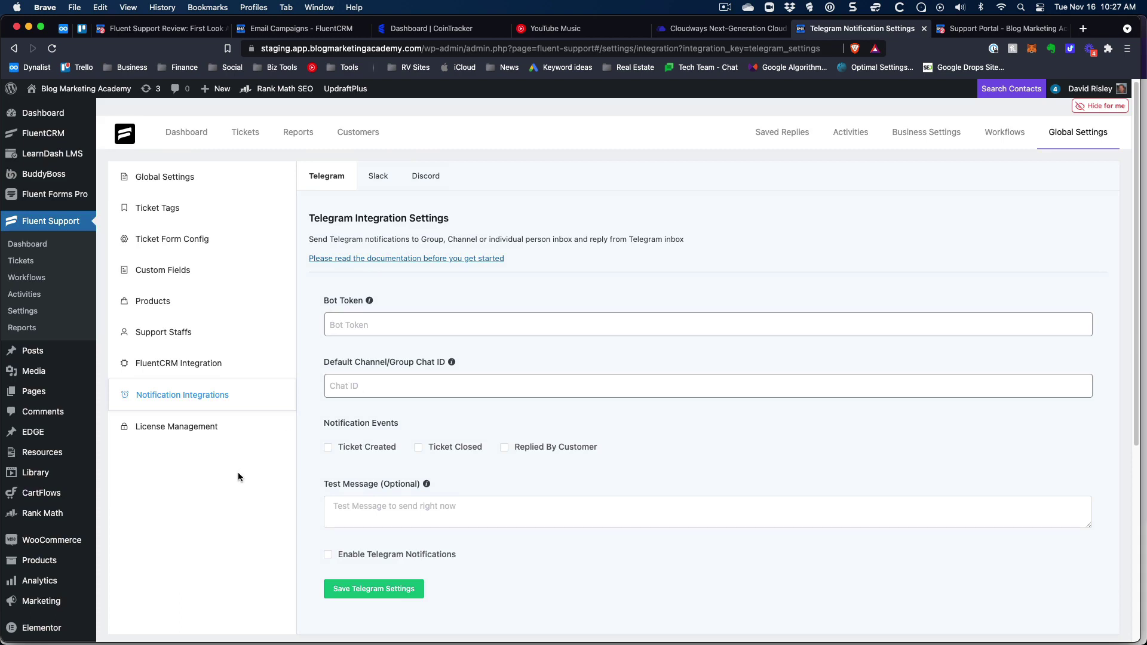
click(296, 134)
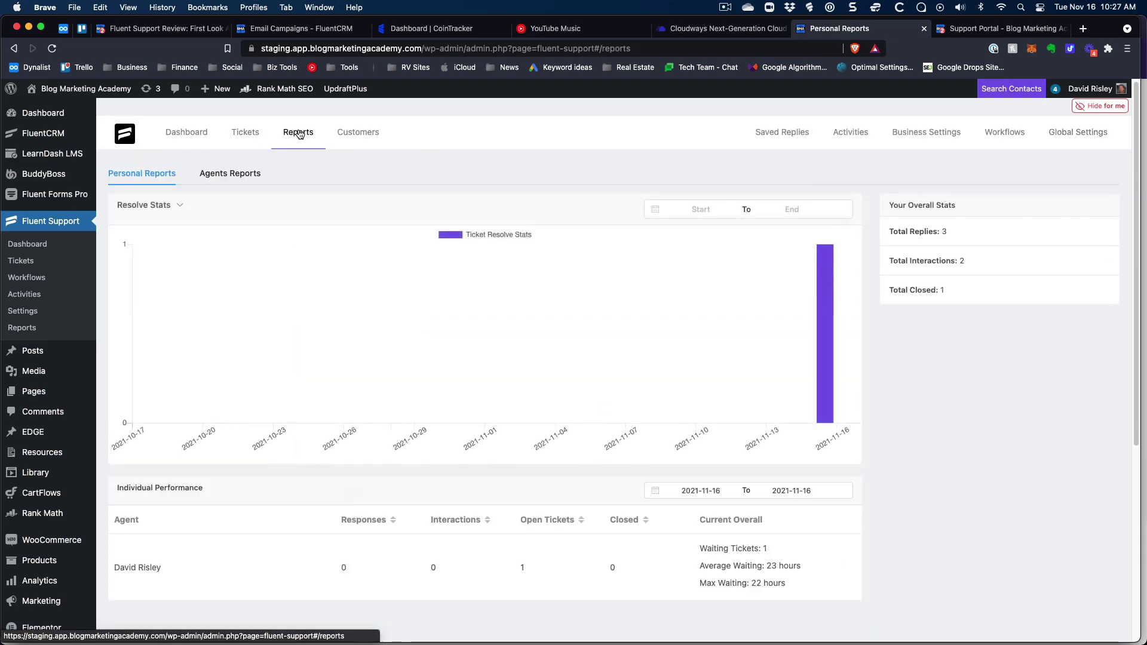
Scroll through the Reports page, then open the All Customers list of seven customers.
scroll(263, 365, down, 3)
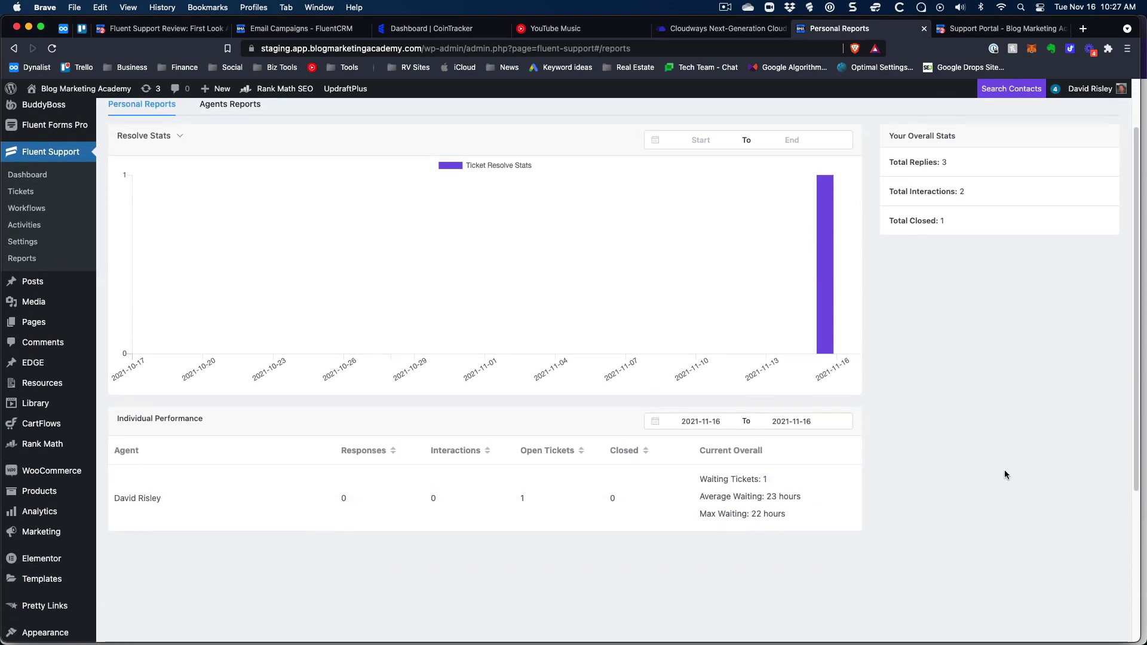
scroll(1005, 472, up, 1)
scroll(1005, 473, up, 1)
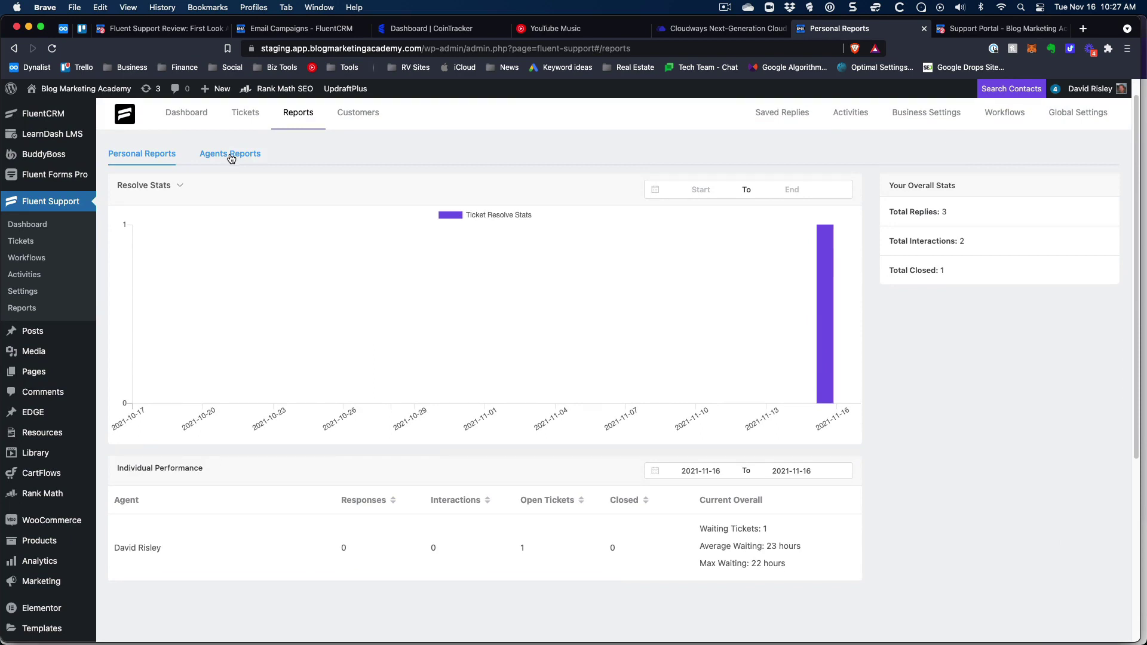
click(365, 115)
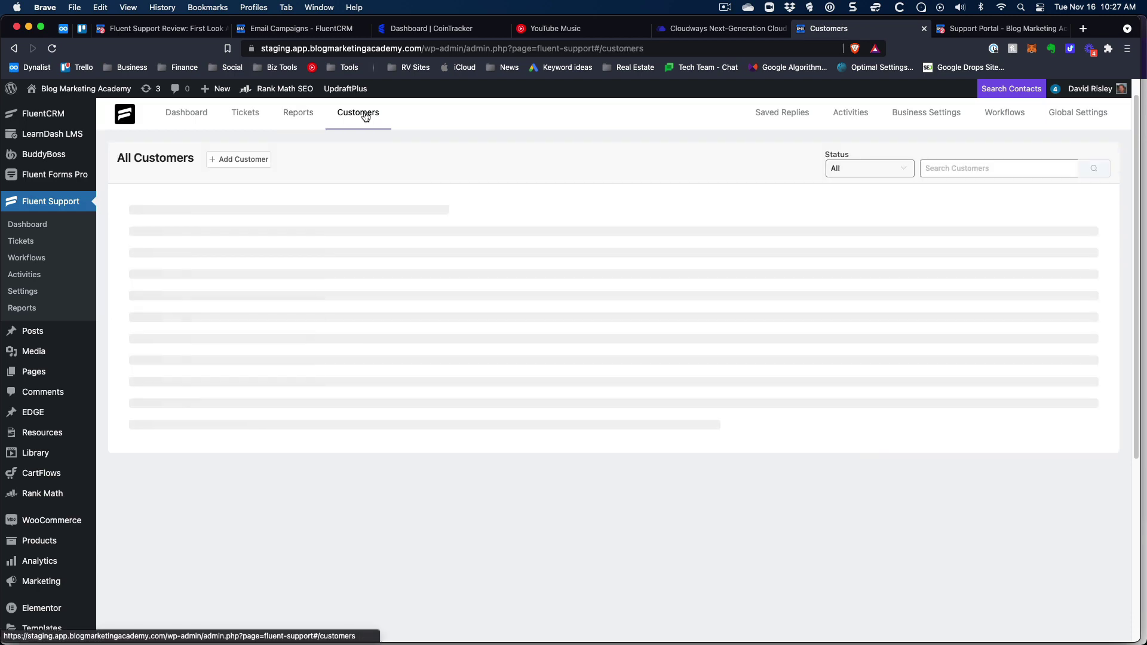